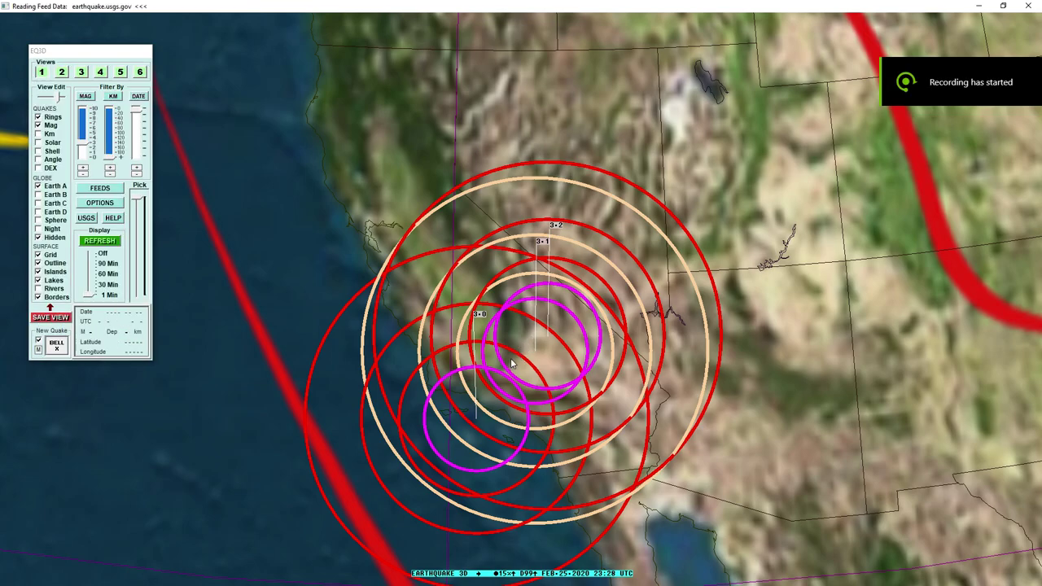
Open the USGS event page for the M 3.1 quake west of Johannesburg, CA, and close the blank browser tab.
drag(537, 424, 541, 413)
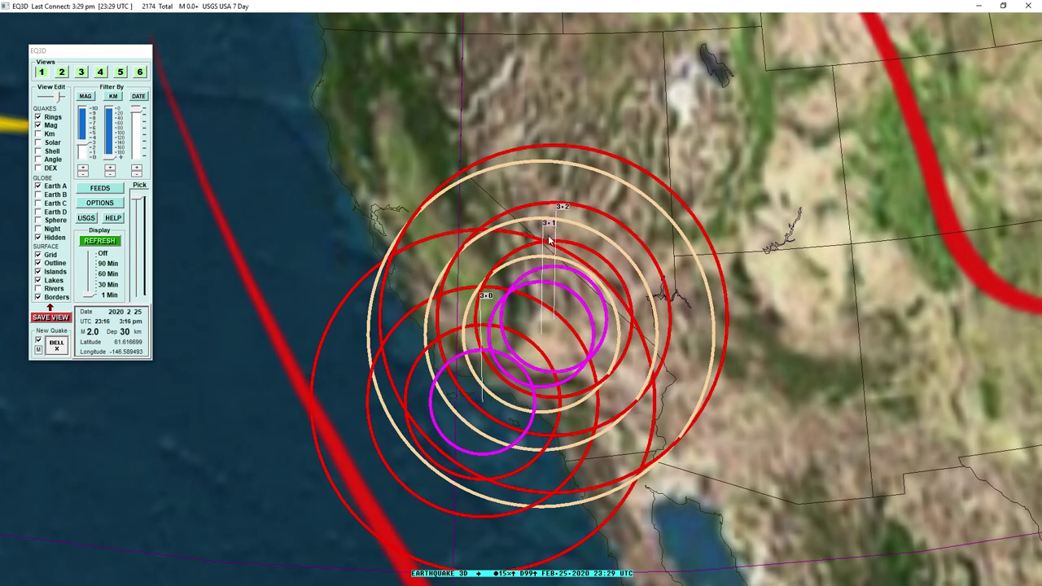
drag(533, 295, 540, 322)
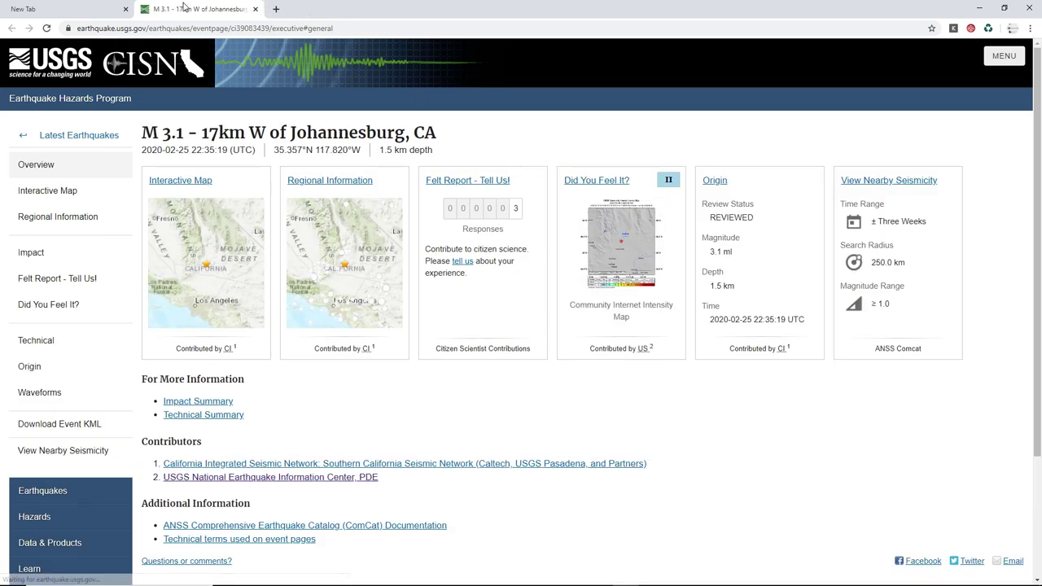
click(125, 8)
Highlight the Johannesburg event's title, then copy its epicenter coordinates 35.357°N 117.820°W.
drag(147, 135, 458, 135)
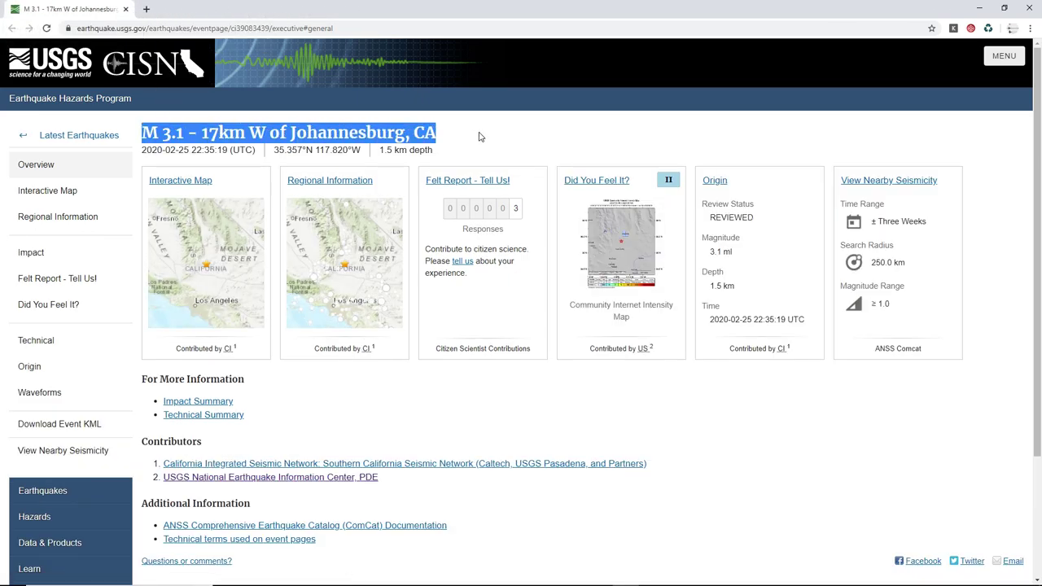
click(479, 137)
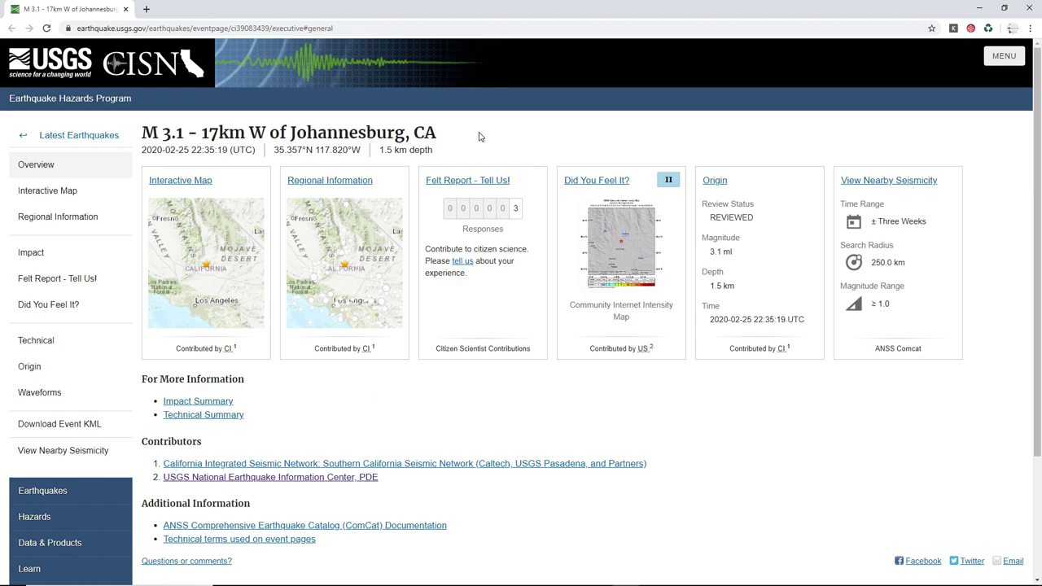
drag(275, 153, 349, 149)
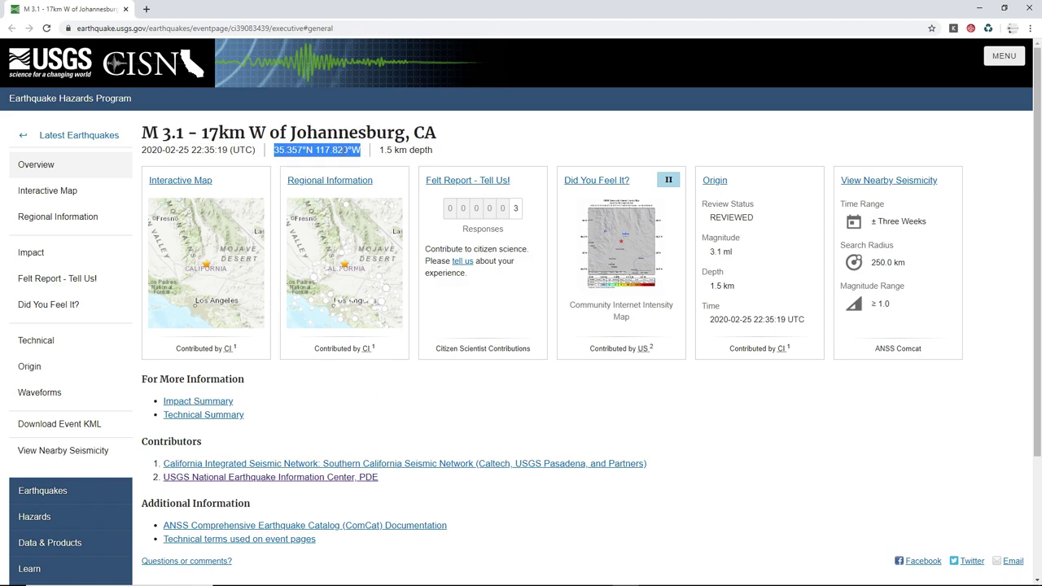
right_click(346, 150)
click(381, 157)
click(573, 210)
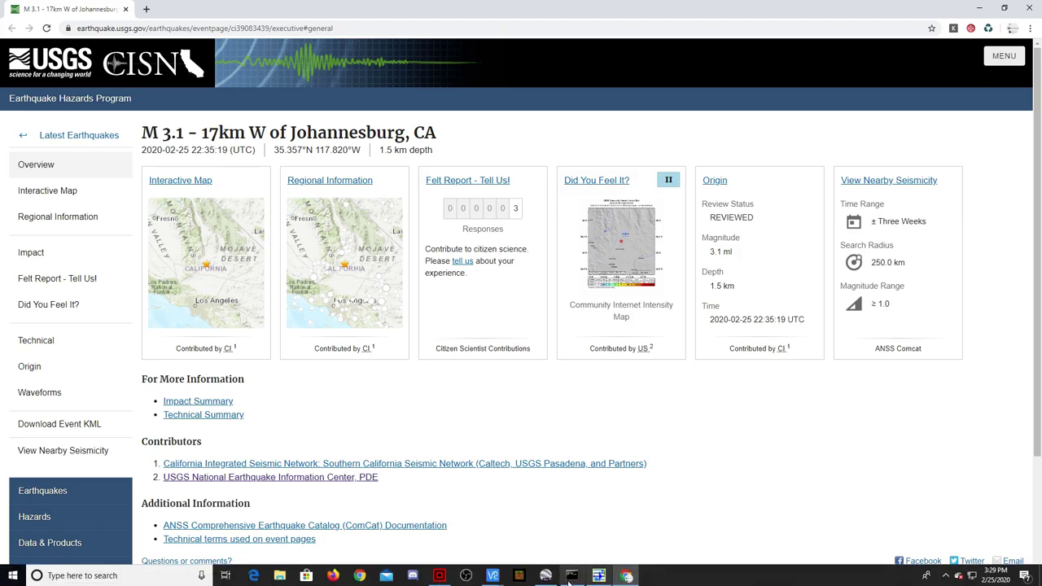
Switch to Google Earth Pro and search for the copied coordinates 35.357°N 117.820°W.
click(545, 575)
right_click(76, 47)
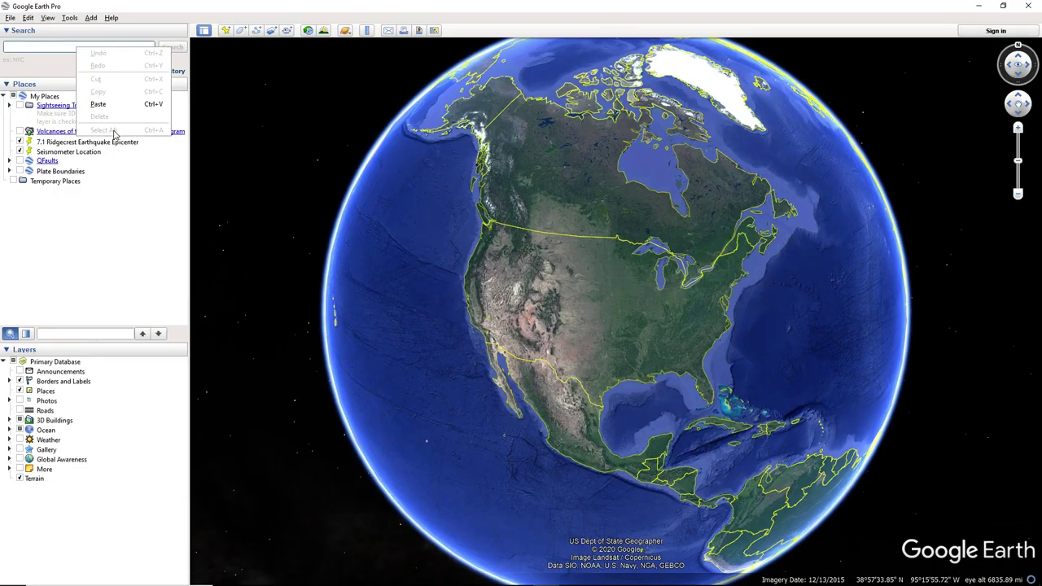
click(98, 105)
click(172, 47)
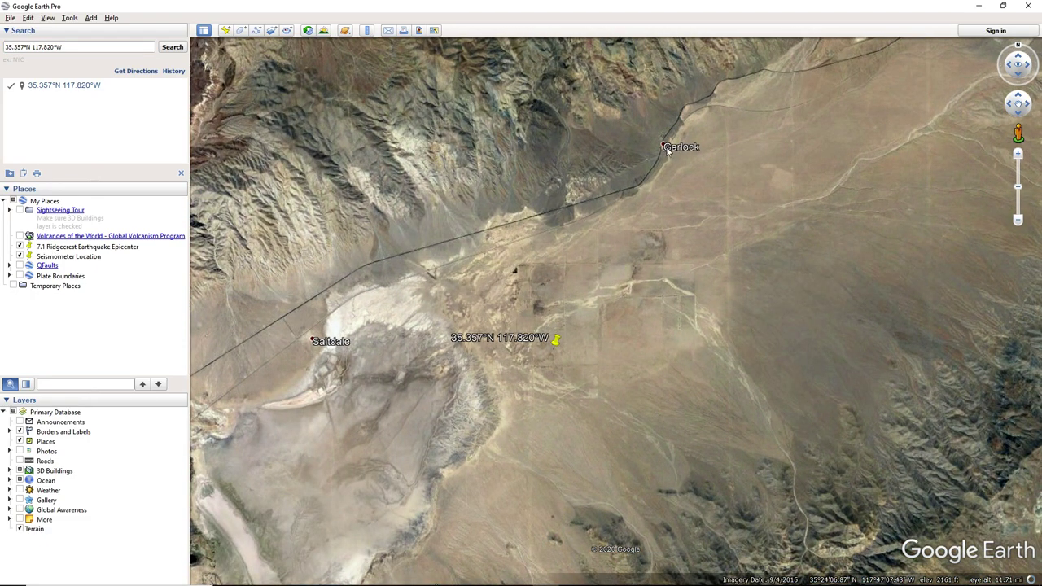
Display the QFaults overlay, inspect the details of the fault beside the epicenter pin, and hide the overlay again.
click(16, 268)
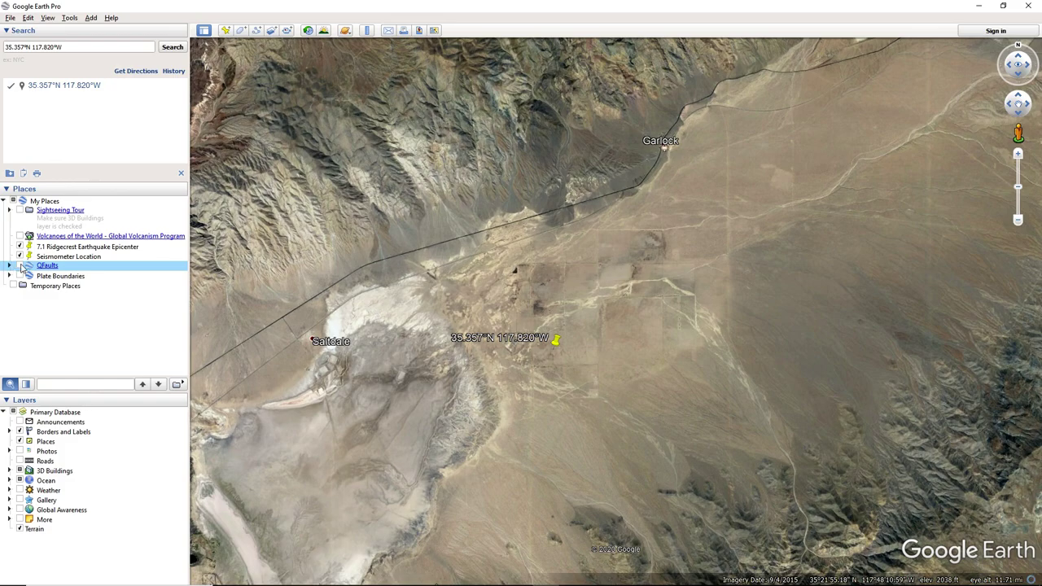
click(20, 266)
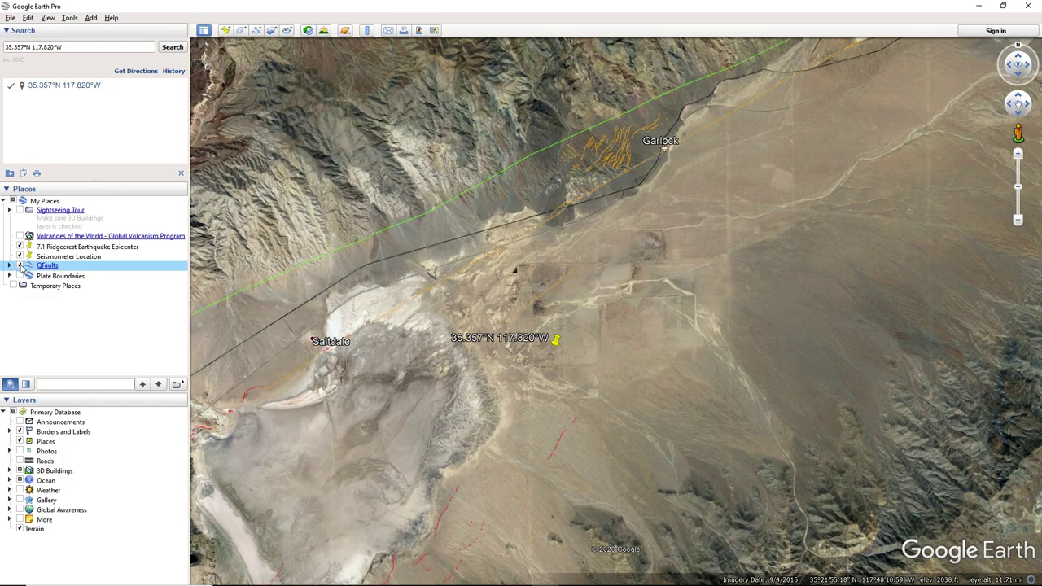
click(530, 305)
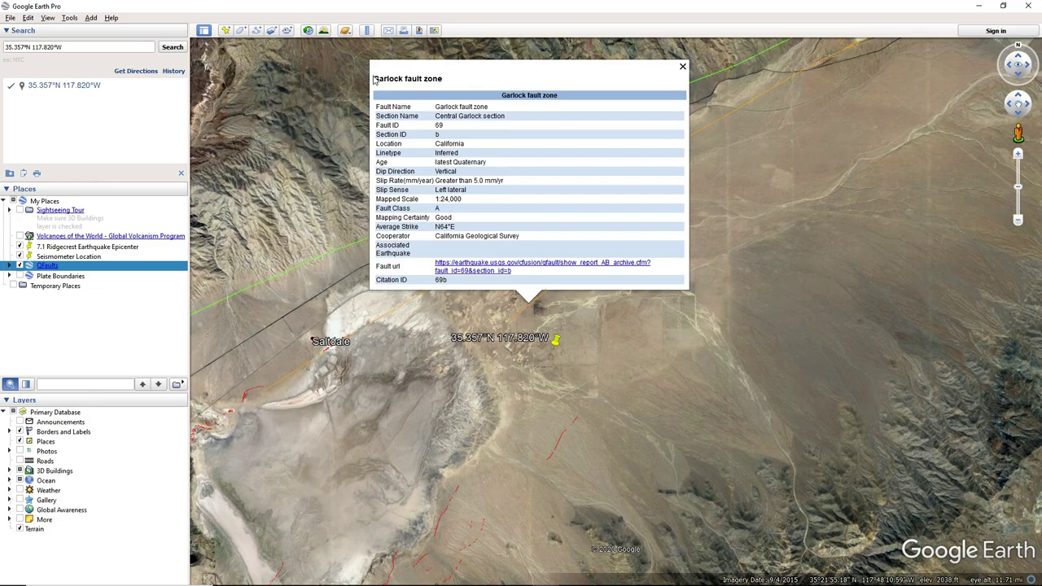
drag(374, 79, 465, 82)
click(669, 335)
Measure the line distance in miles from the 35.357°N 117.820°W pin to Seismometer Location, then clear the line and close the ruler.
scroll(669, 334, down, 3)
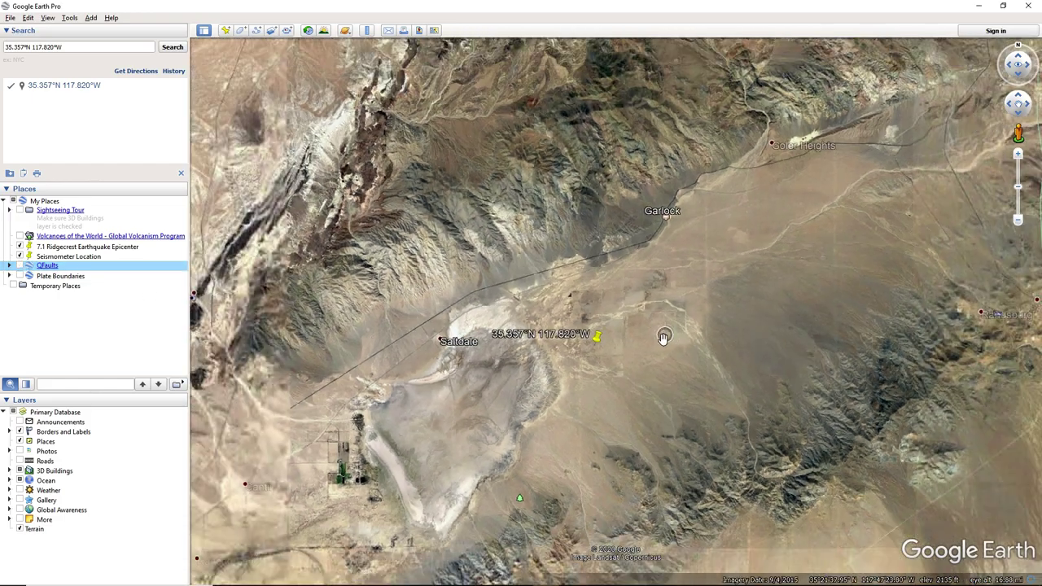
scroll(667, 334, down, 5)
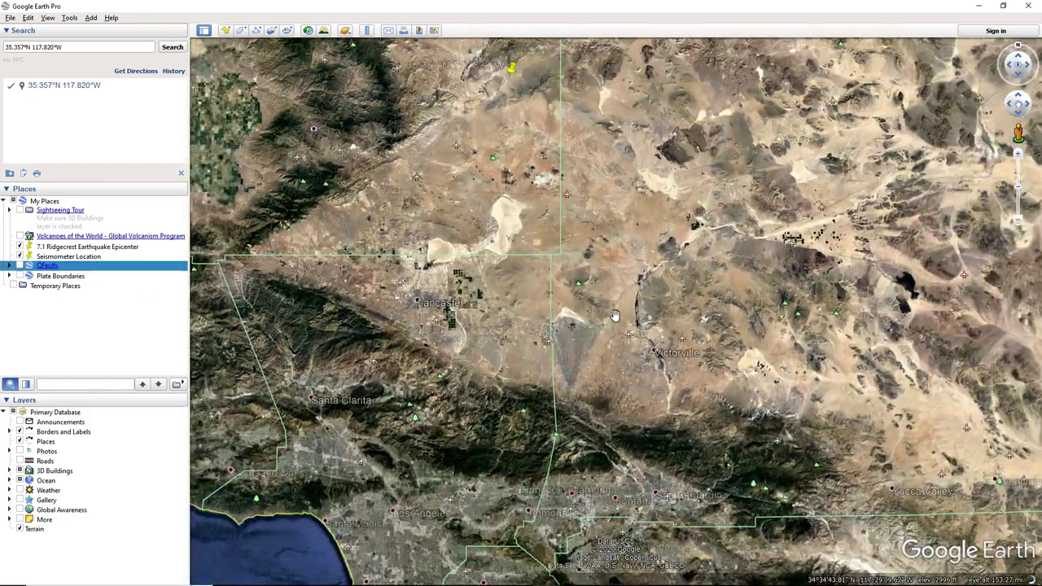
scroll(615, 315, down, 2)
drag(615, 314, 589, 290)
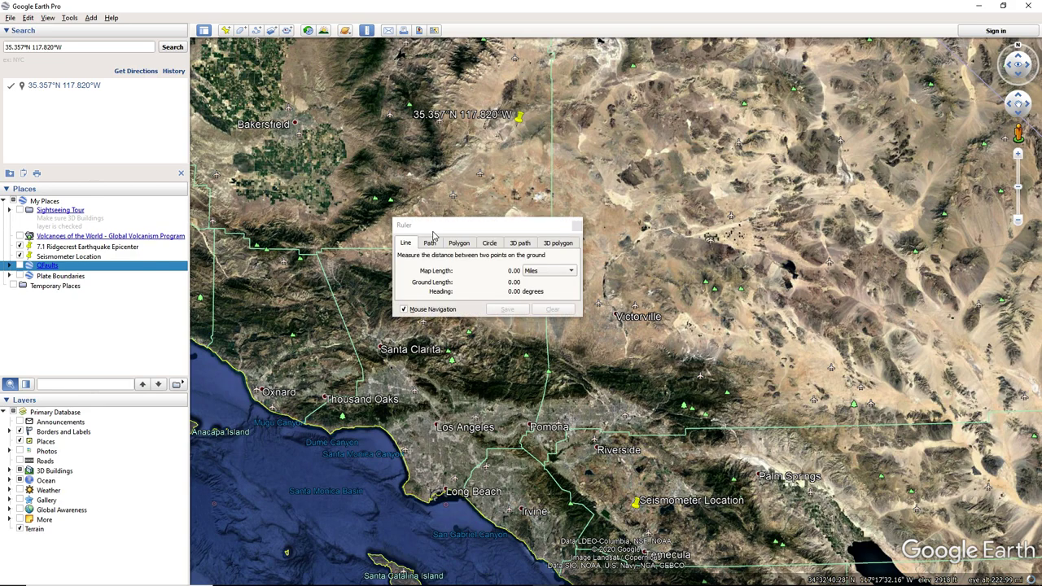
drag(437, 225, 868, 172)
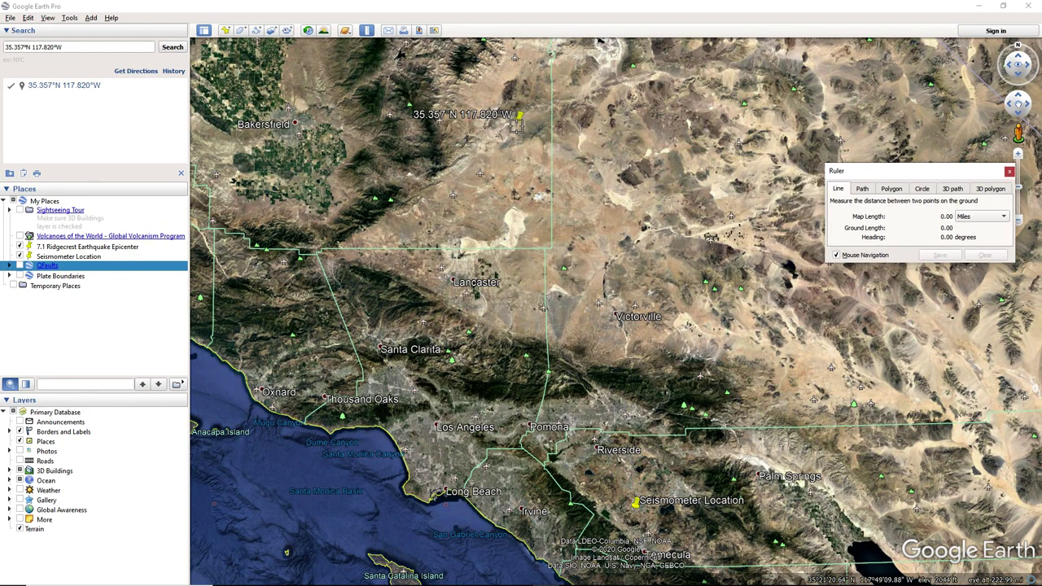
click(517, 117)
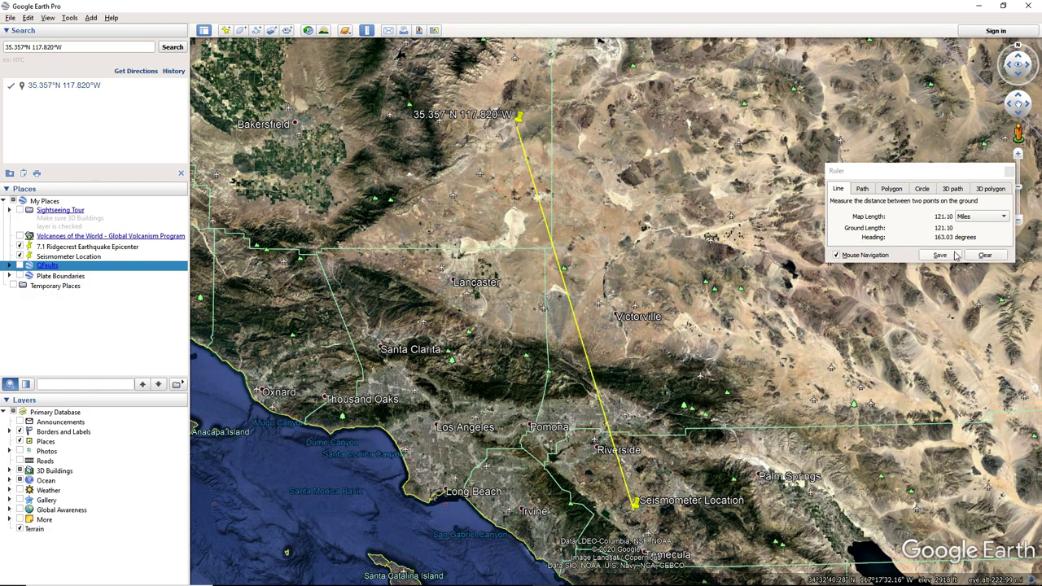
click(985, 256)
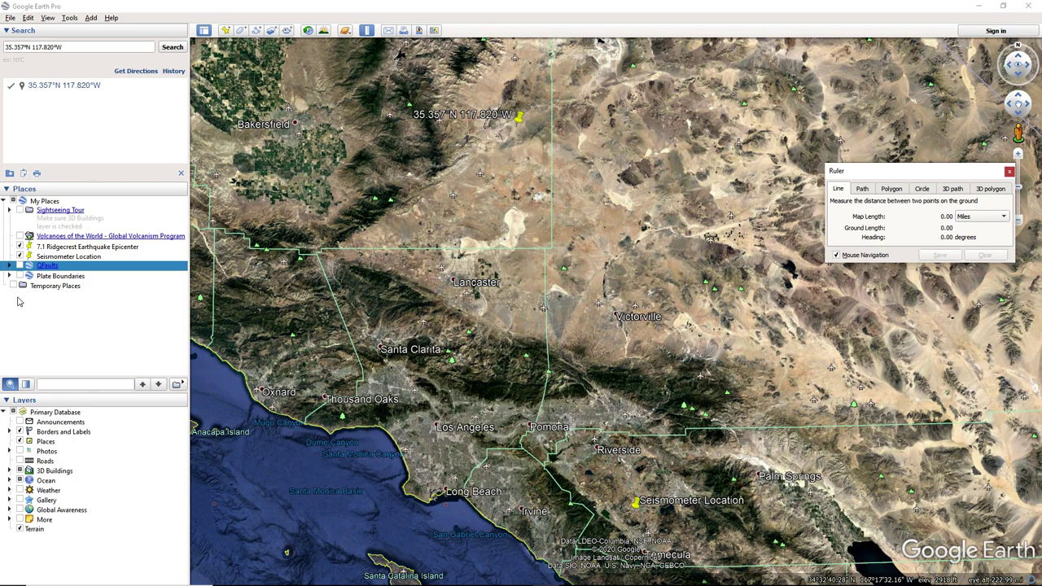
drag(748, 384, 695, 353)
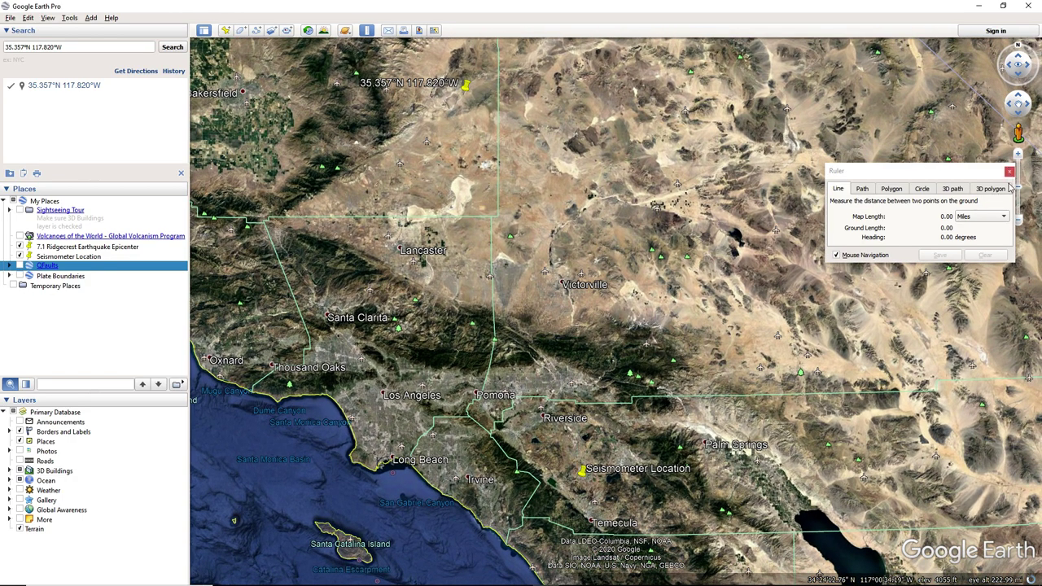
click(984, 259)
click(1010, 173)
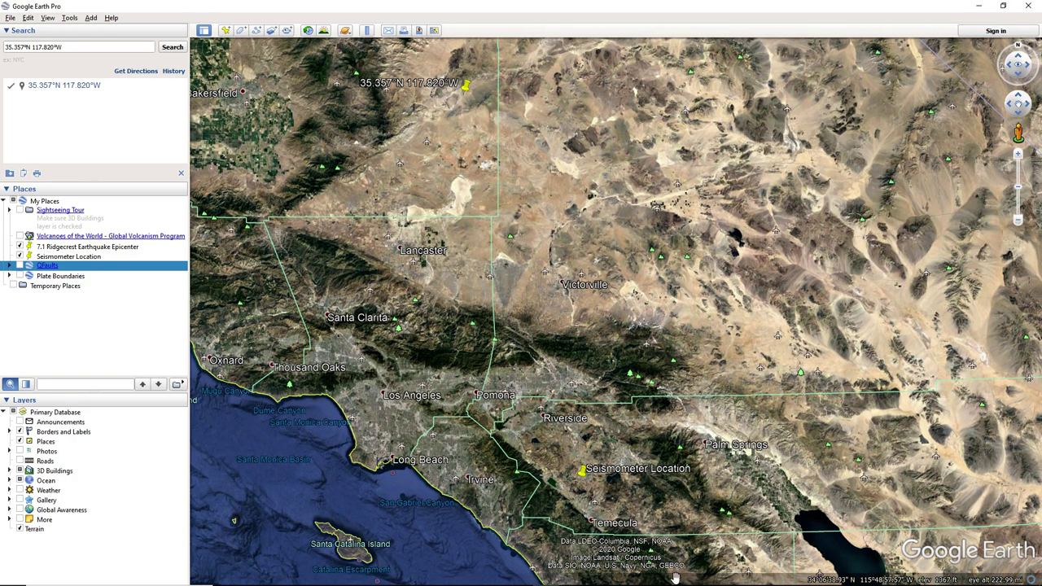
Switch to Swarm and open a waveform close-up of the RC052 EHZ trace centered around 22:36:15 UTC.
click(599, 575)
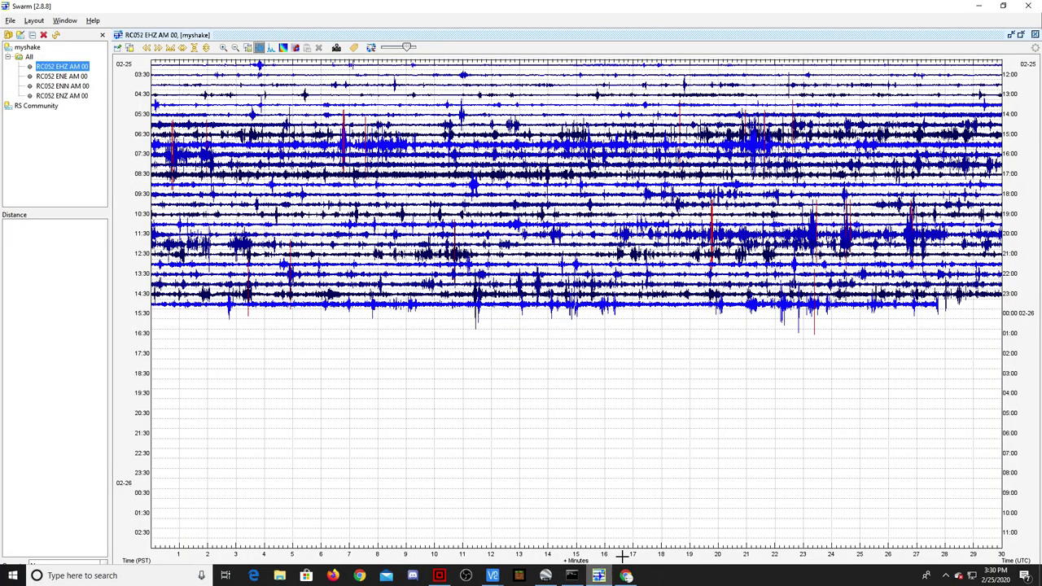
click(309, 290)
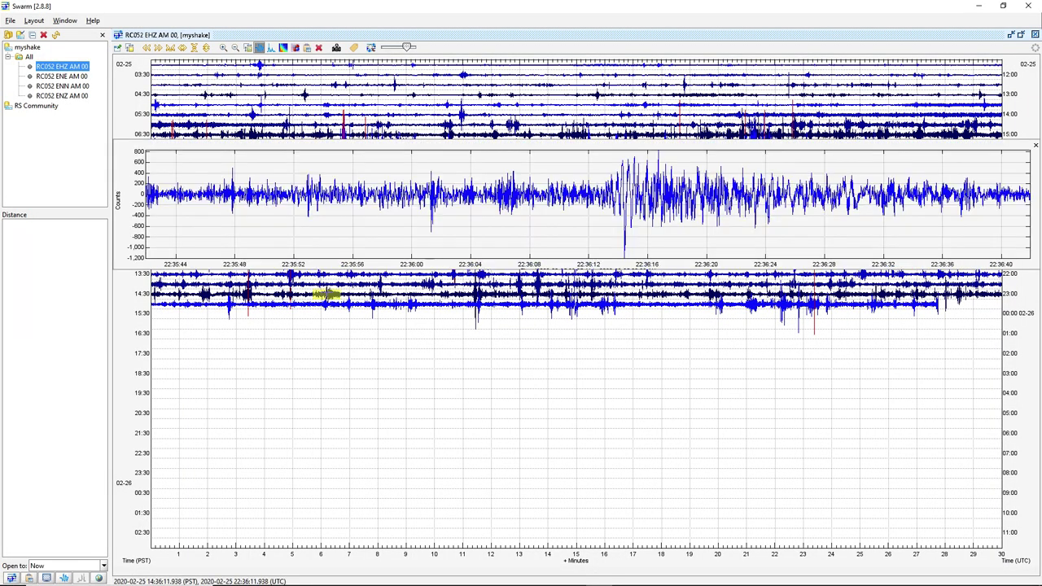
drag(323, 294, 328, 294)
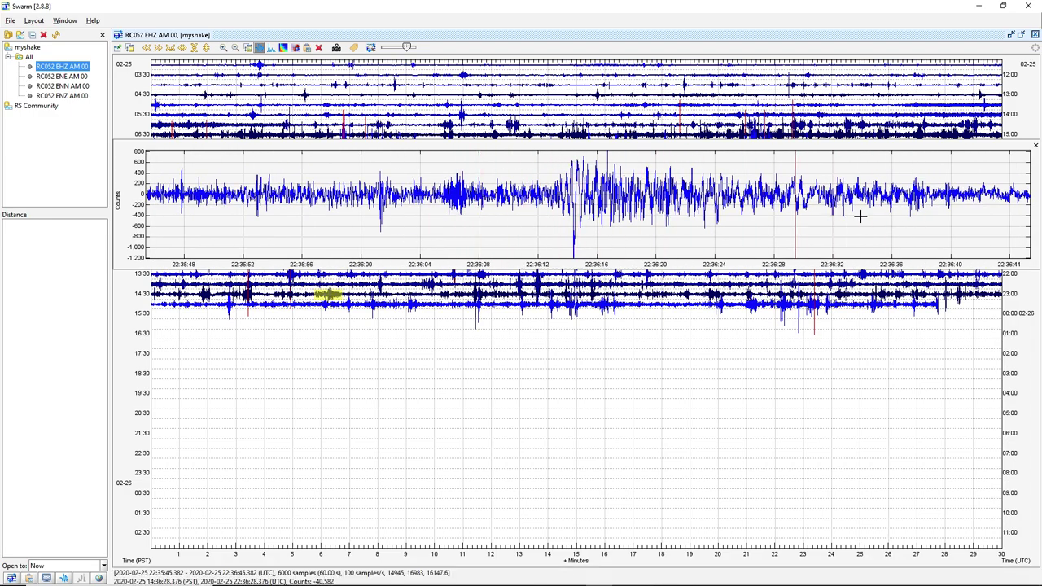
Show the quake's waveform close-up as a spectrogram, then close the close-up.
key(s)
key(g)
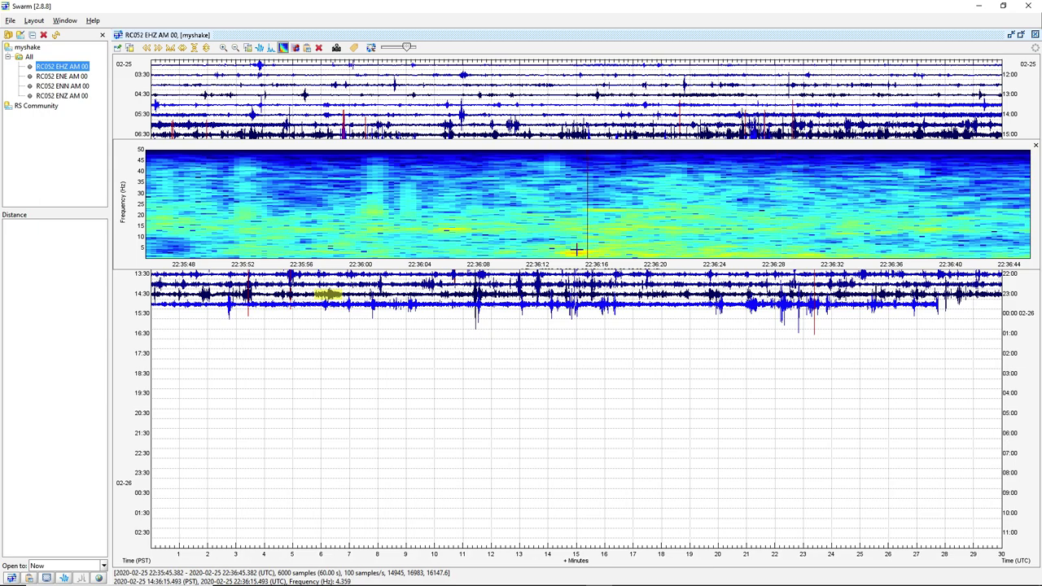
click(1035, 147)
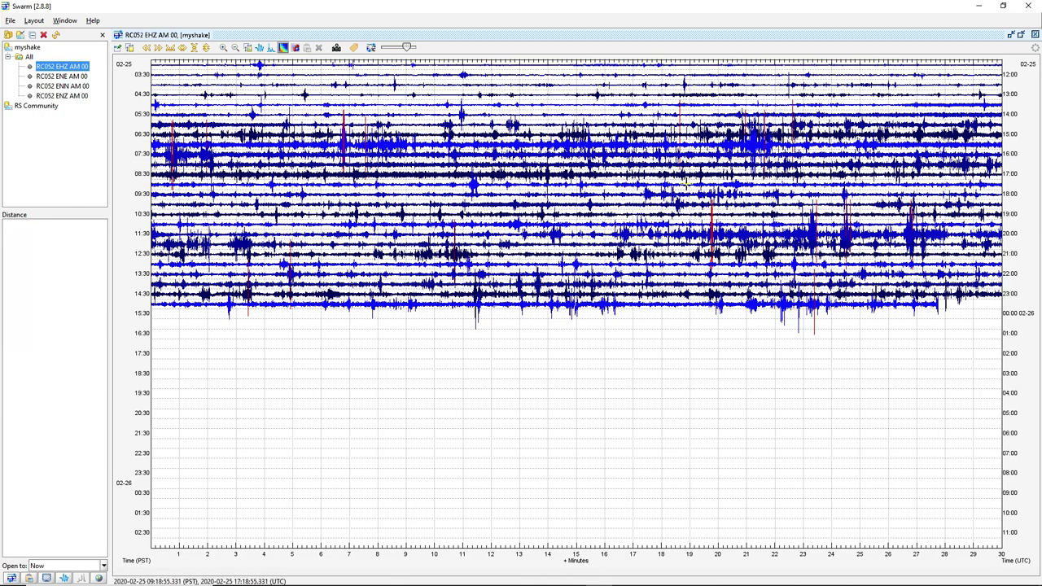
Switch to EQ3D and open the USGS event page of the 3.0-labelled offshore quake, closing the stray browser tabs.
click(442, 578)
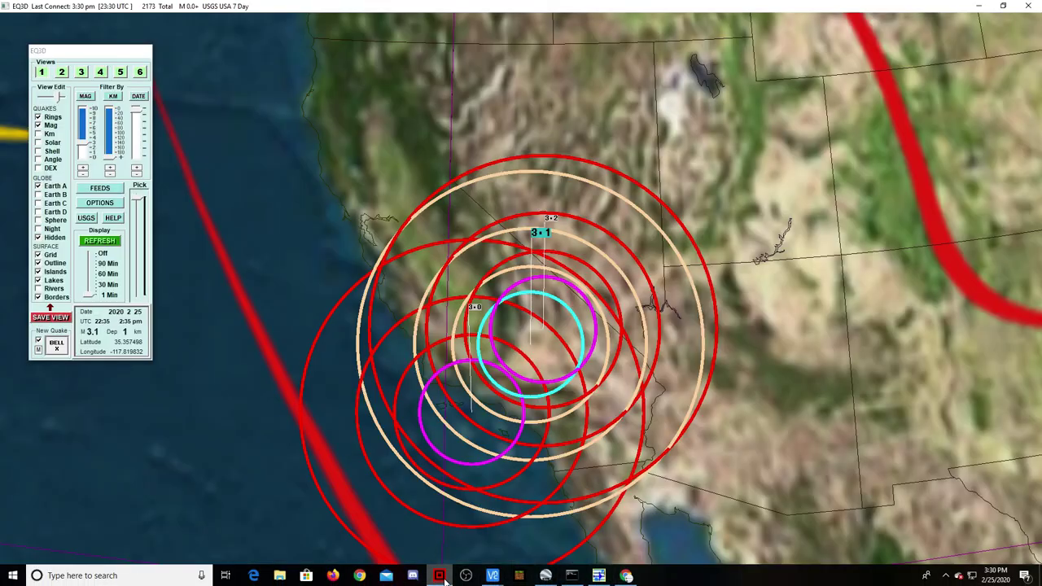
mouse_move(534, 362)
mouse_down()
mouse_move(544, 343)
mouse_move(576, 331)
mouse_move(541, 362)
mouse_up()
scroll(518, 320, up, 3)
drag(516, 319, 561, 248)
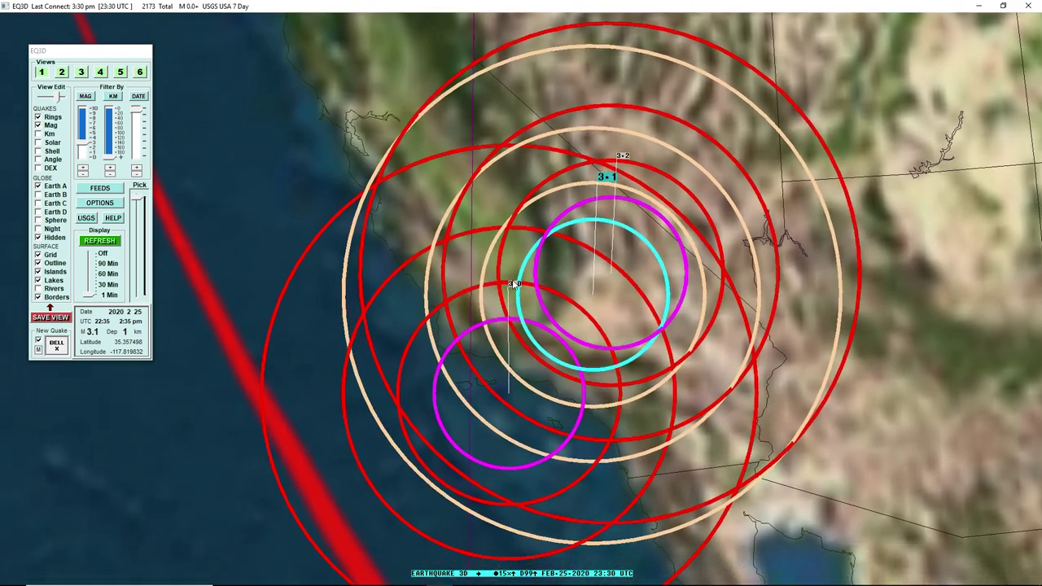
double_click(513, 283)
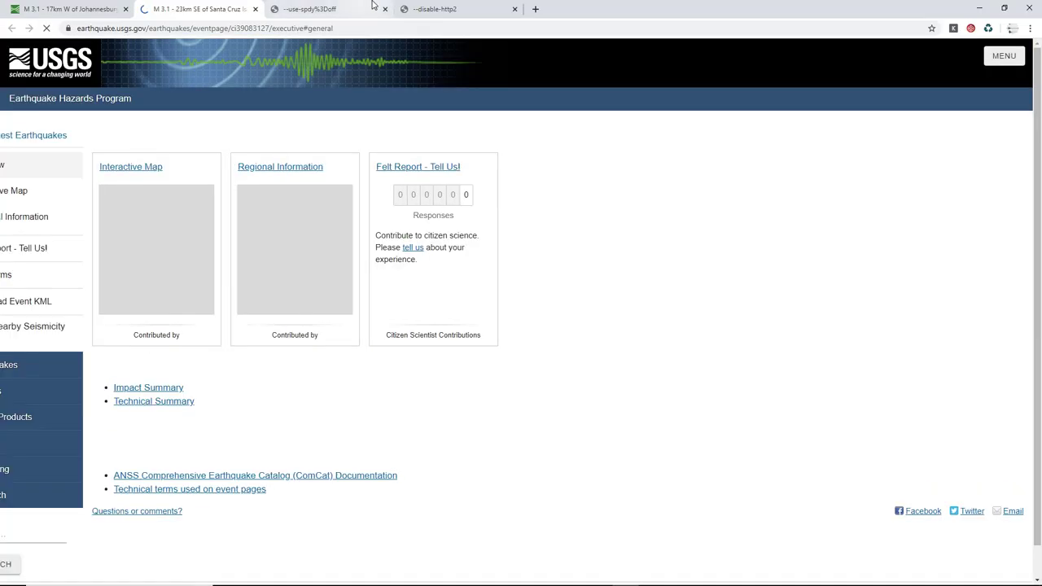
click(385, 9)
click(385, 9)
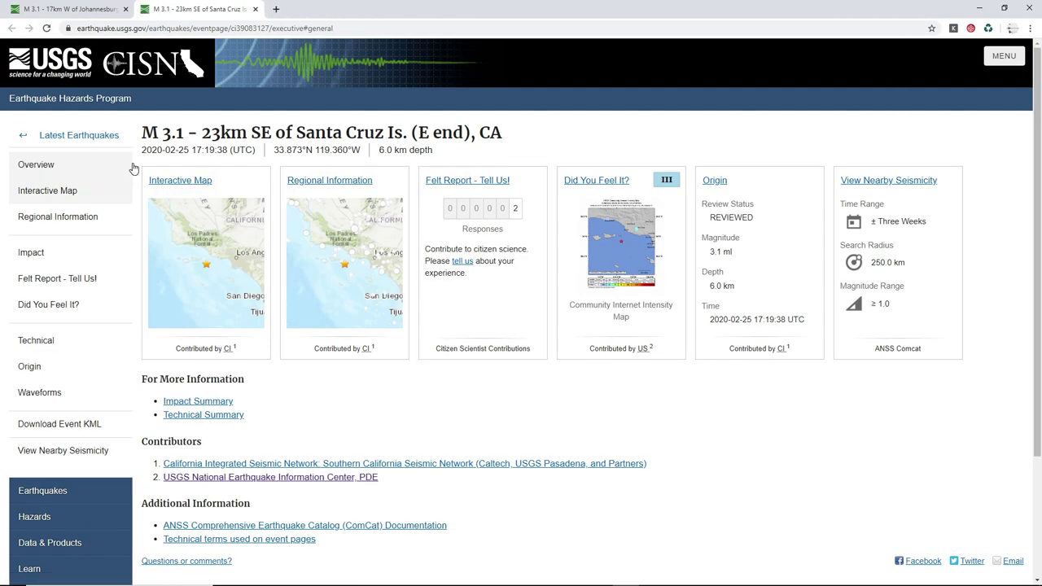
Highlight the Santa Cruz Is. event's title, then copy its epicenter coordinates 33.873°N 119.360°W.
drag(143, 132, 506, 131)
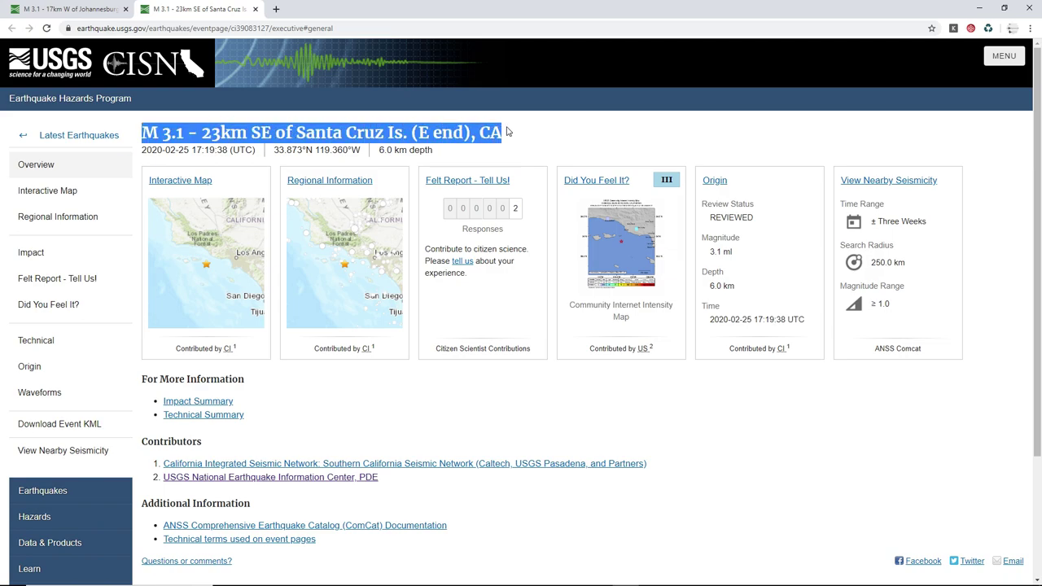
click(535, 130)
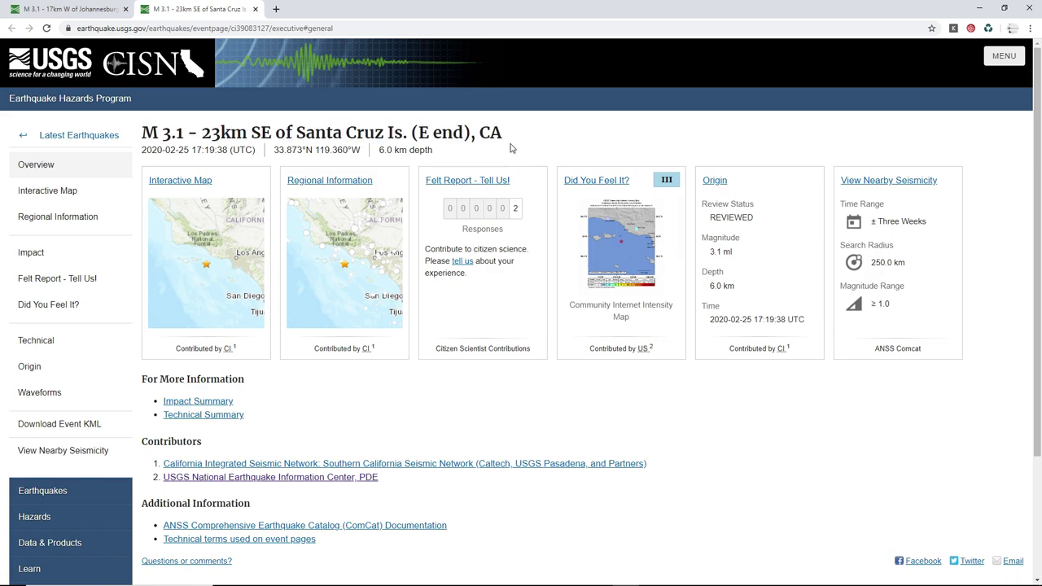
drag(294, 148, 361, 150)
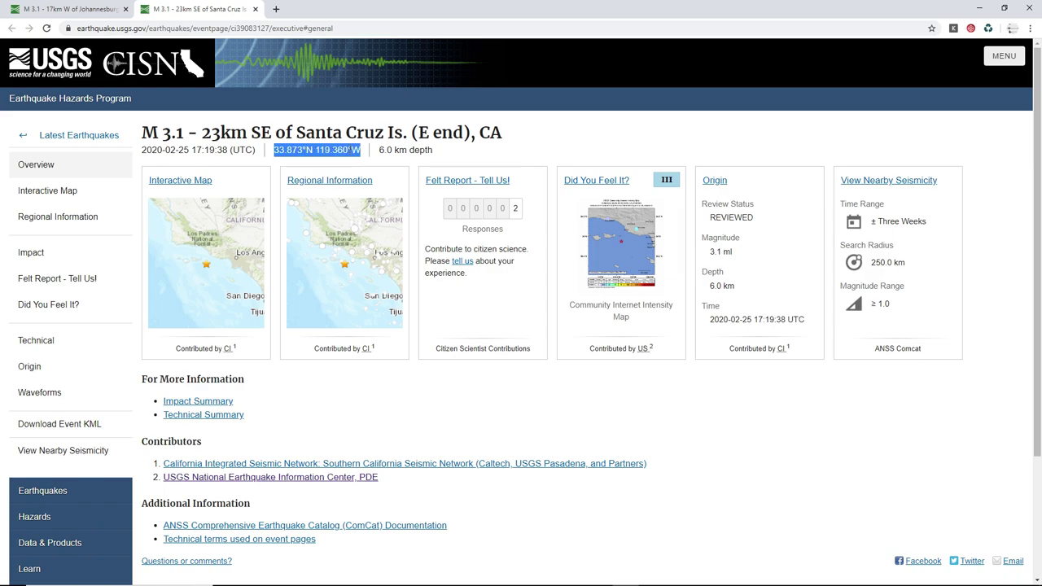
right_click(342, 152)
click(358, 162)
click(593, 127)
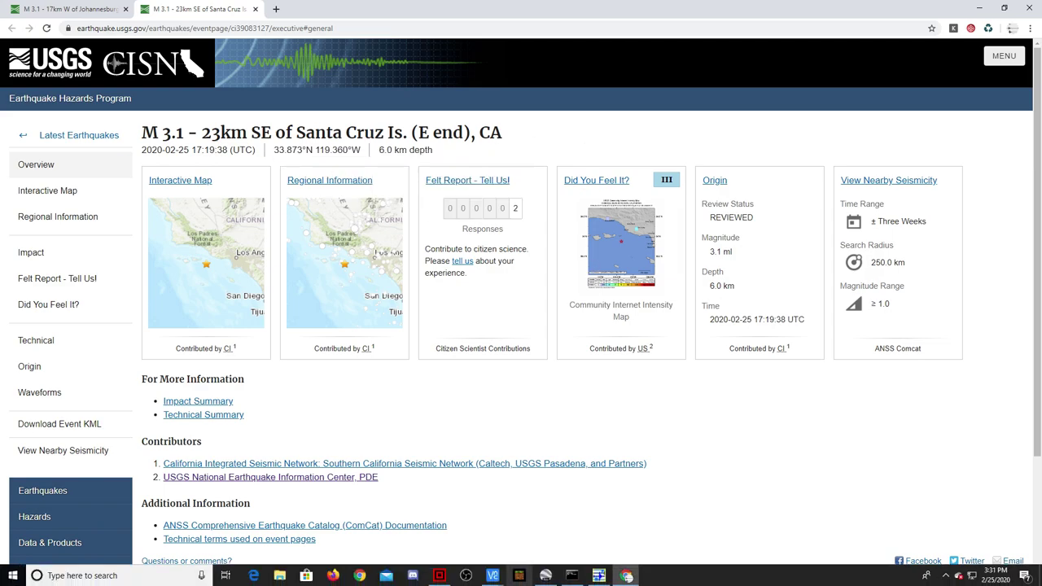
Switch to Google Earth Pro and replace the previous search with the copied coordinates 33.873°N 119.360°W.
click(545, 578)
triple_click(119, 49)
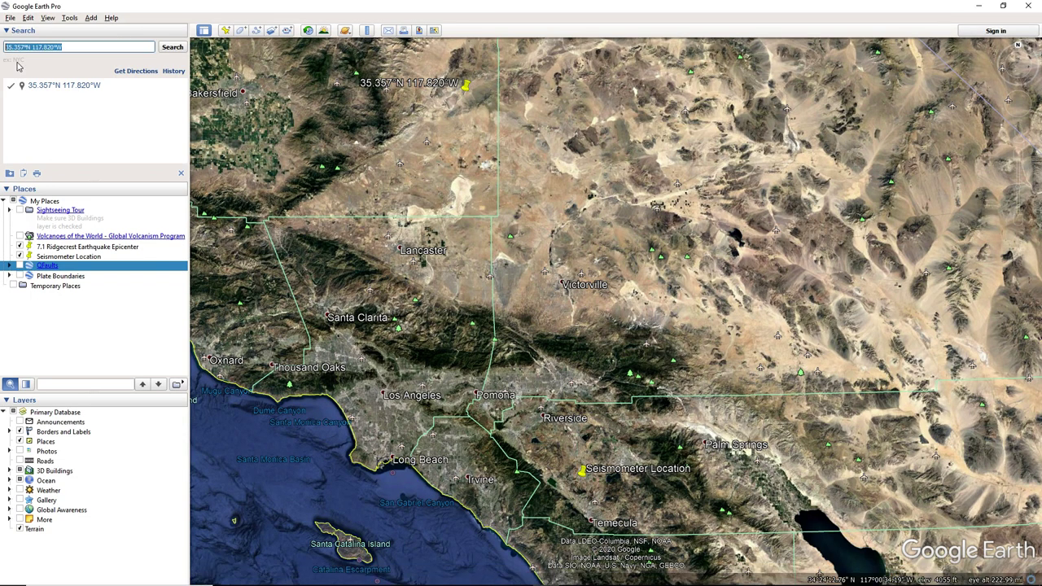
right_click(80, 49)
click(106, 111)
click(171, 47)
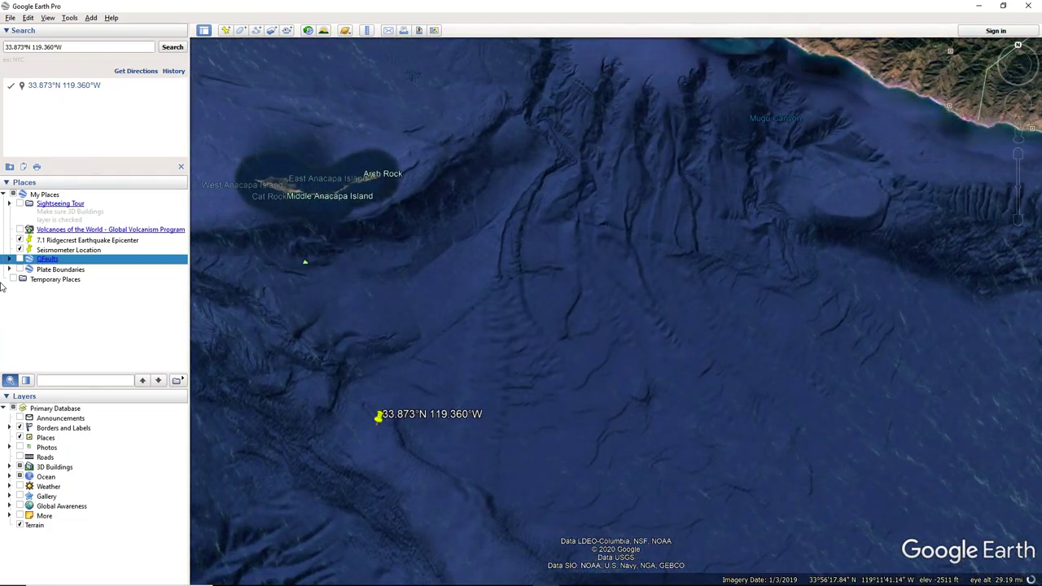
Measure the distance in miles from the 33.873°N 119.360°W epicenter to the mainland coast near NAS Point Mugu, then close the ruler.
click(366, 31)
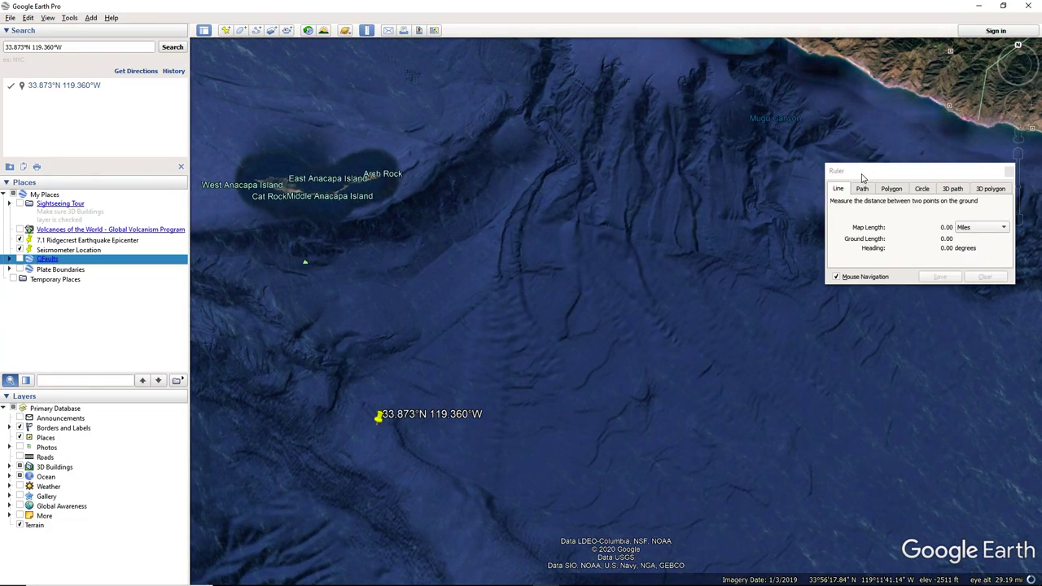
drag(862, 178, 207, 50)
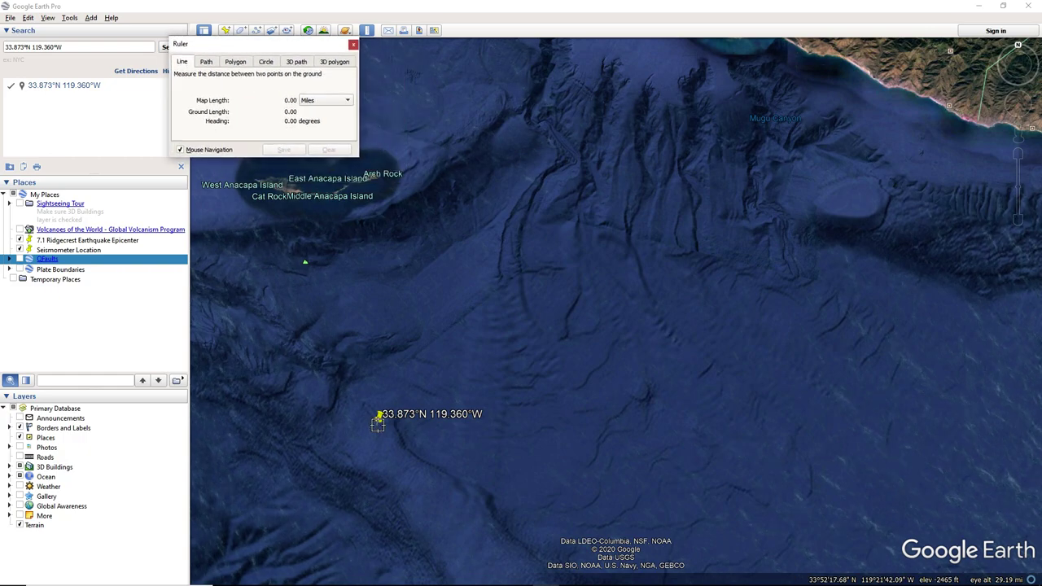
click(377, 420)
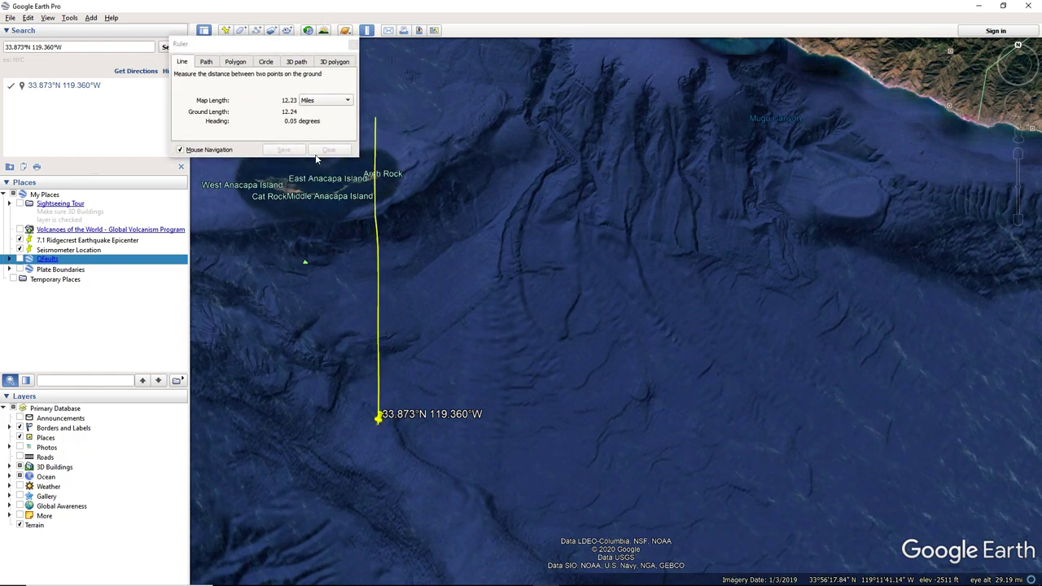
scroll(616, 170, up, 2)
scroll(615, 216, down, 3)
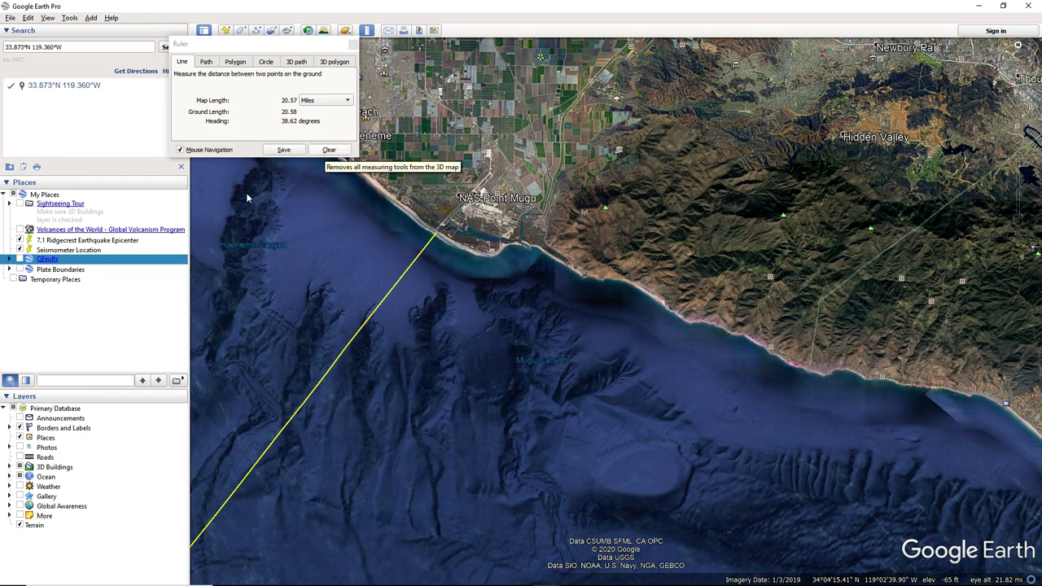
click(366, 30)
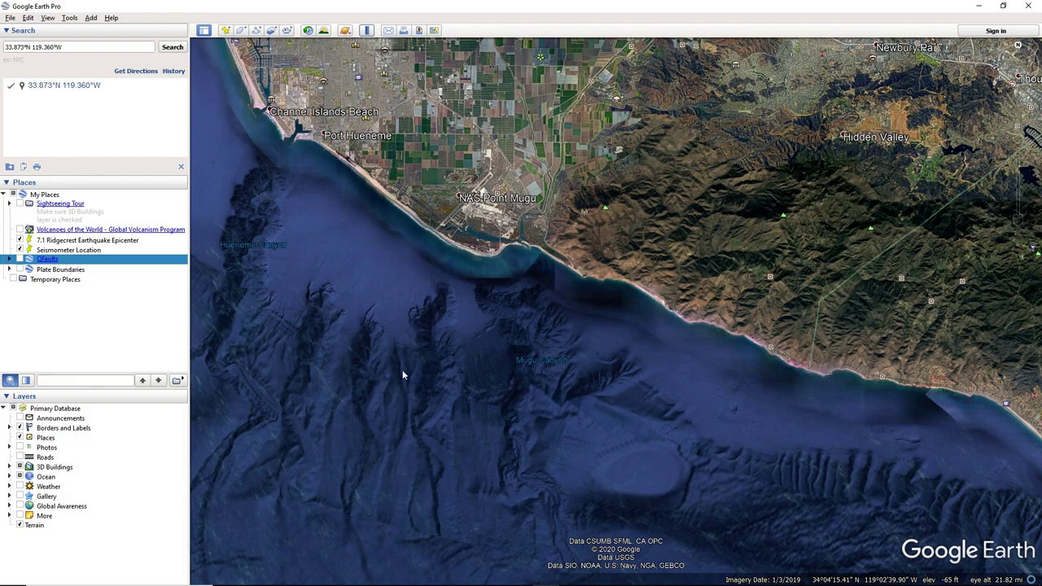
Show the QFaults overlay around the epicenter and view the details of the fault line running beside it, then close them.
drag(402, 372, 723, 185)
click(21, 260)
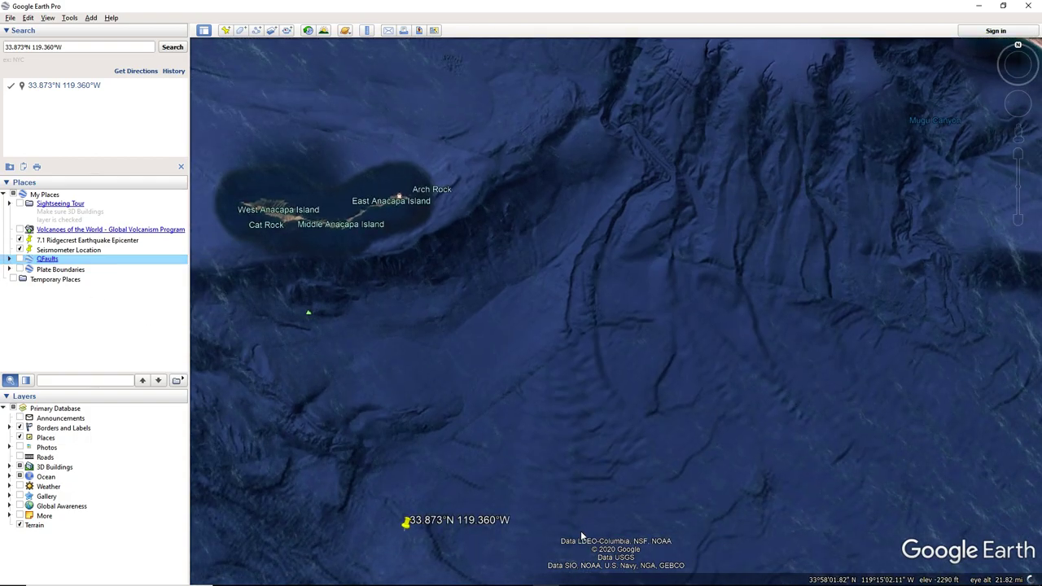
drag(527, 464, 602, 353)
scroll(502, 423, up, 2)
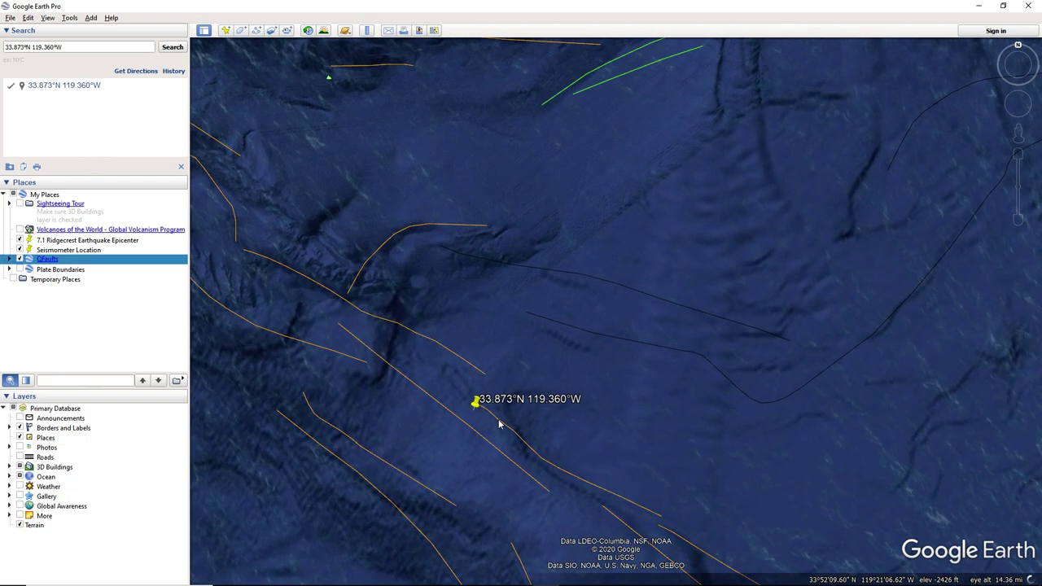
click(500, 423)
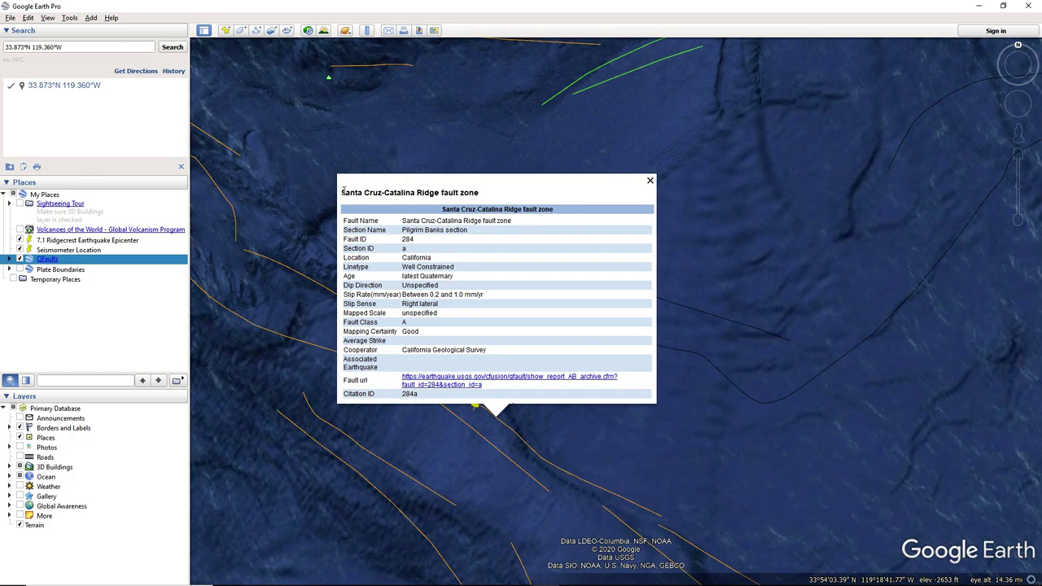
click(650, 179)
Examine the fault pattern between the Channel Islands and the mainland coast, then hide the QFaults overlay.
scroll(384, 307, up, 1)
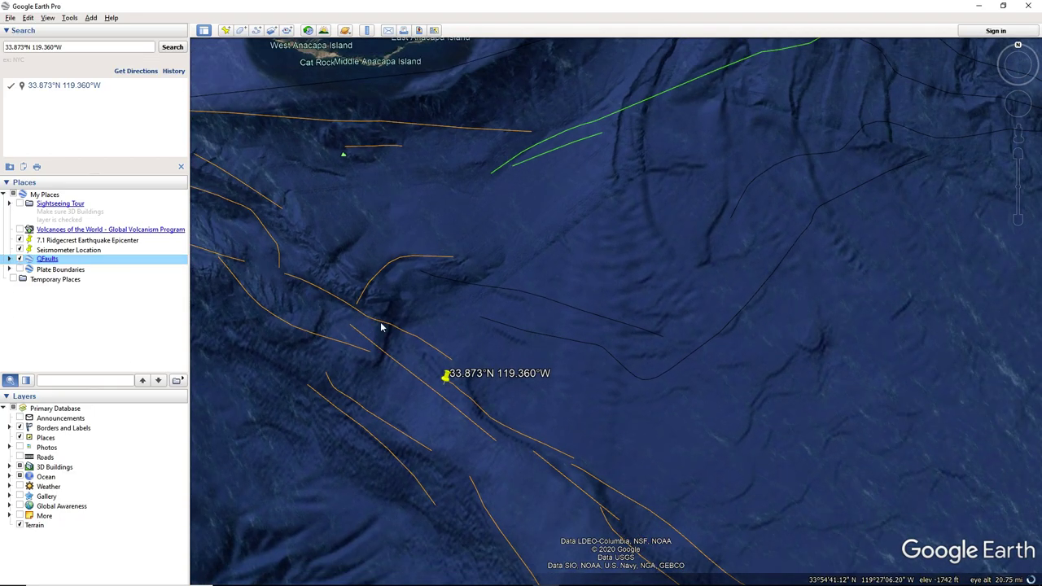
scroll(382, 325, down, 3)
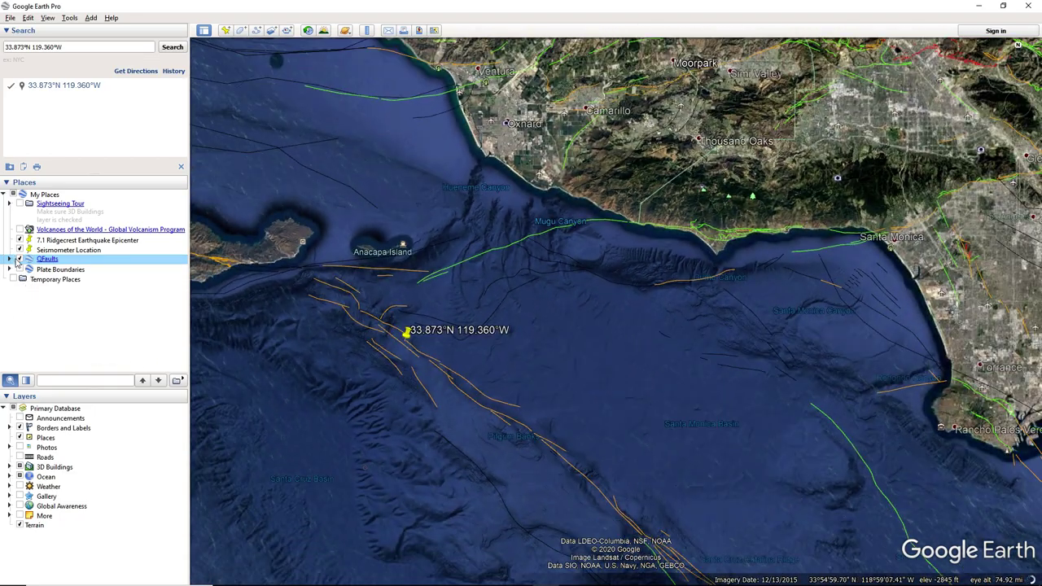
click(19, 259)
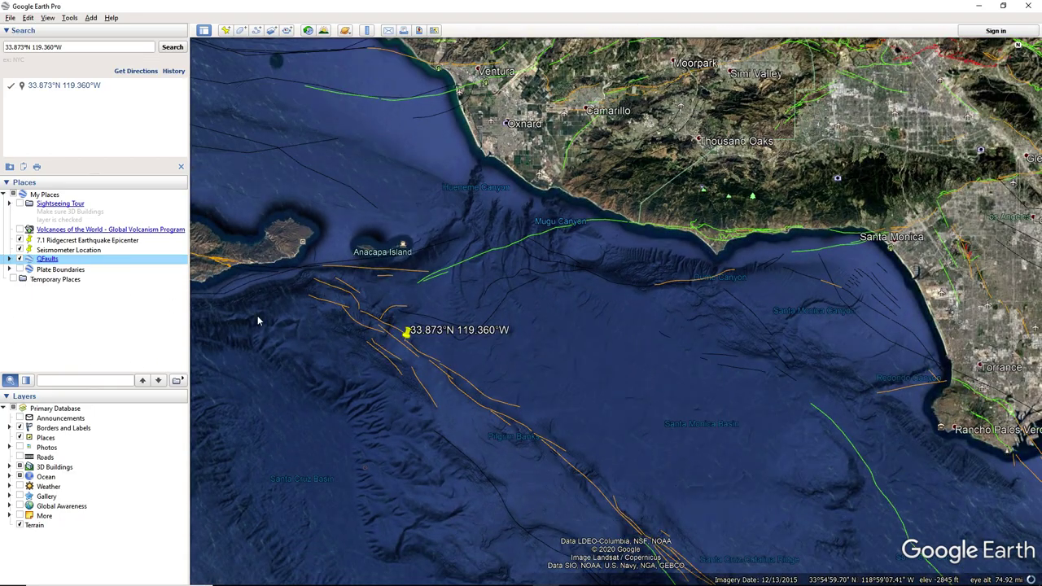
Measure the distance in miles from the 33.873°N 119.360°W epicenter to the Seismometer Location, then clear the line and close the ruler.
scroll(560, 381, down, 4)
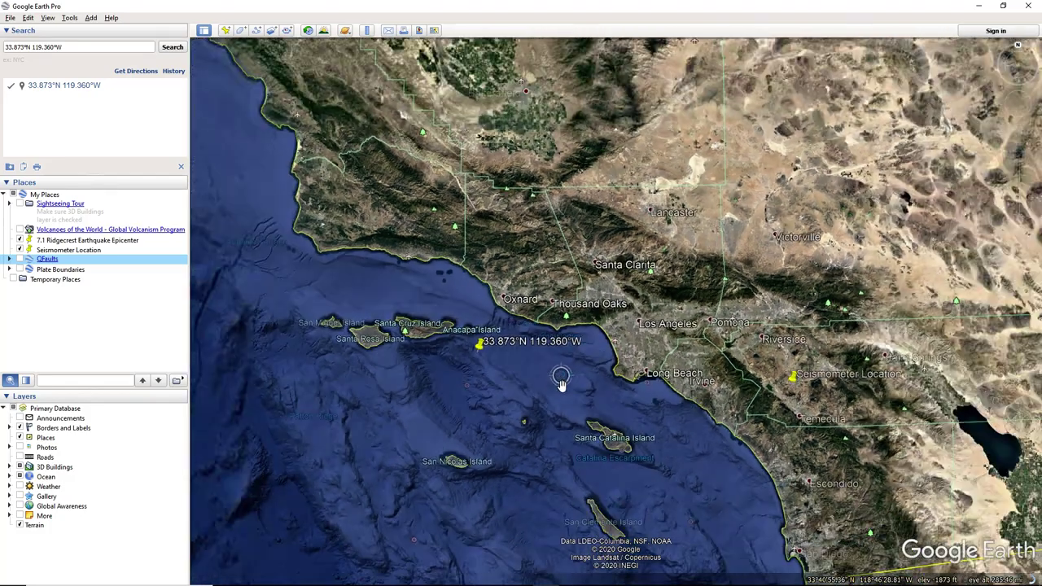
drag(561, 384, 426, 360)
scroll(428, 359, up, 1)
click(367, 31)
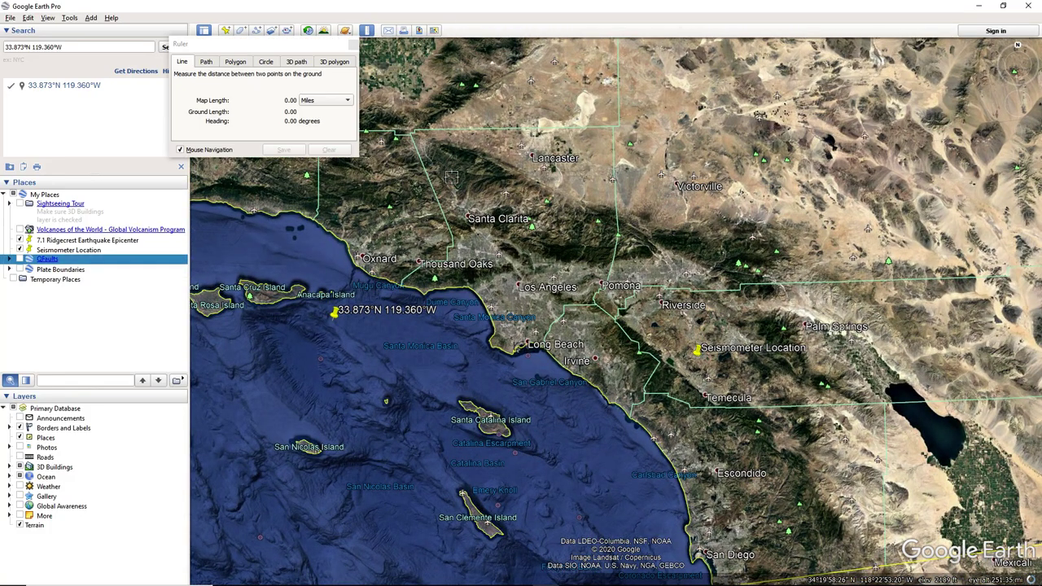
drag(277, 46, 556, 68)
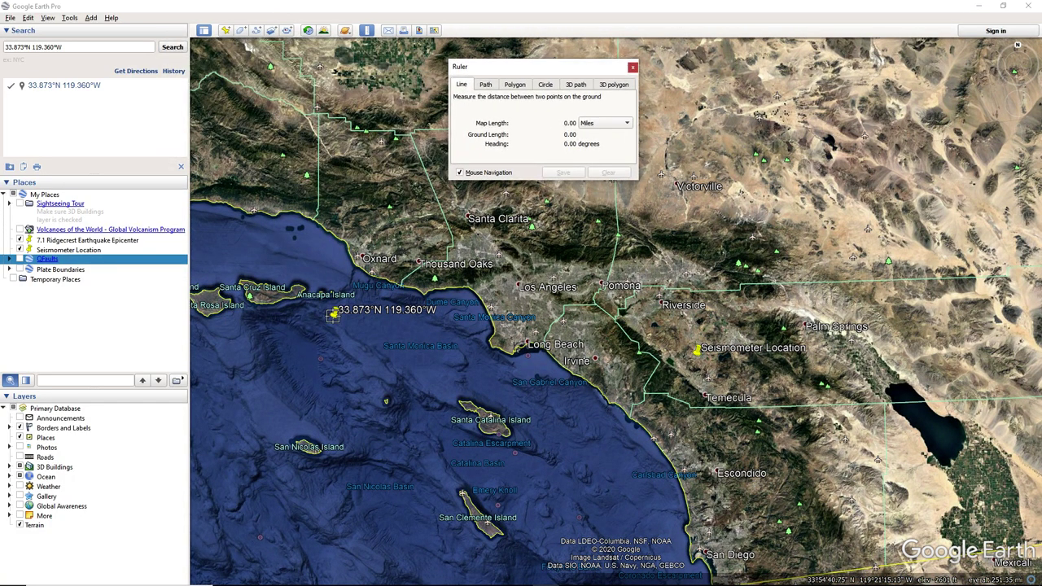
click(332, 319)
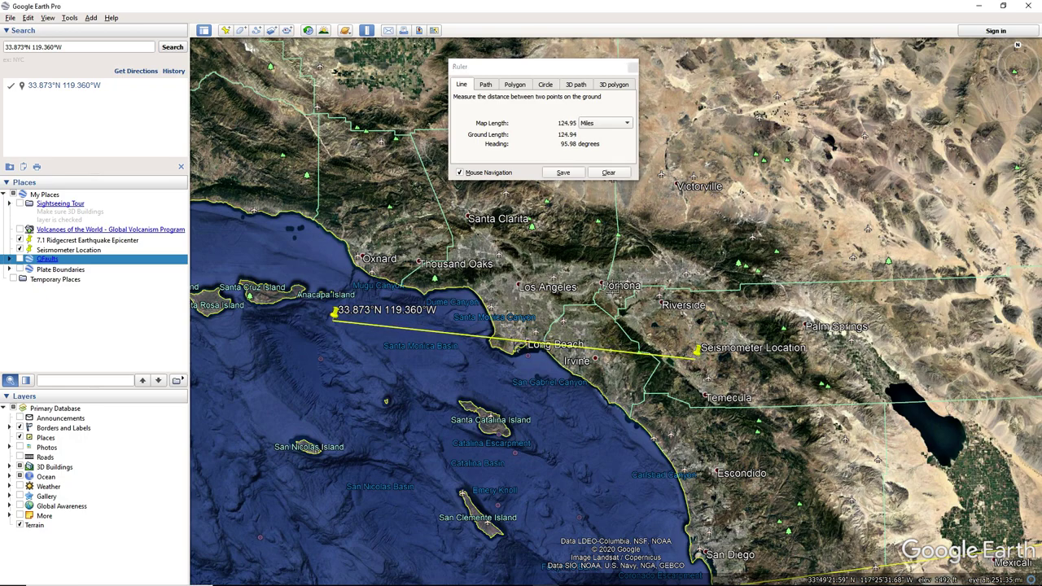
click(608, 173)
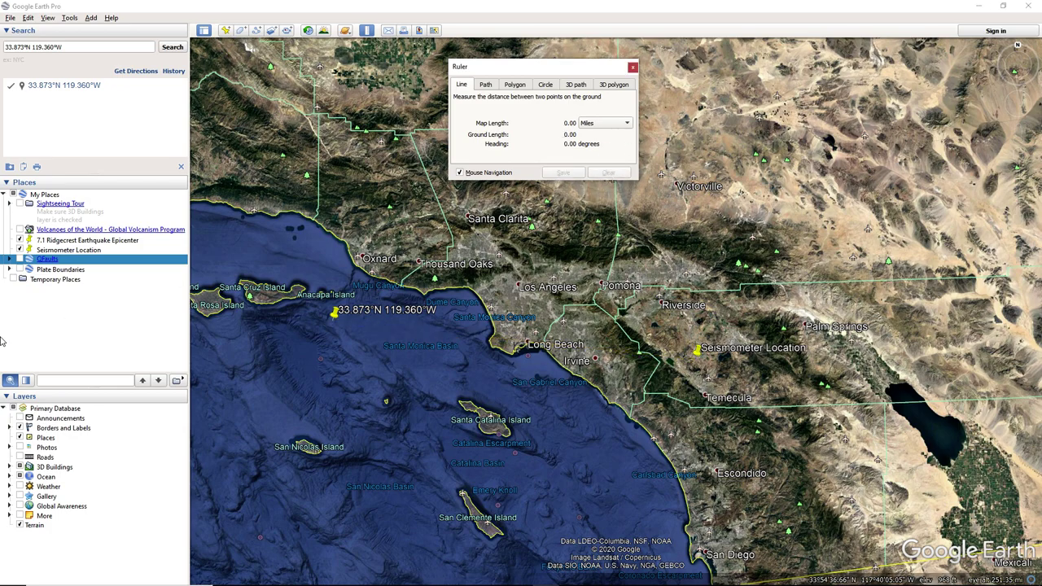
click(632, 68)
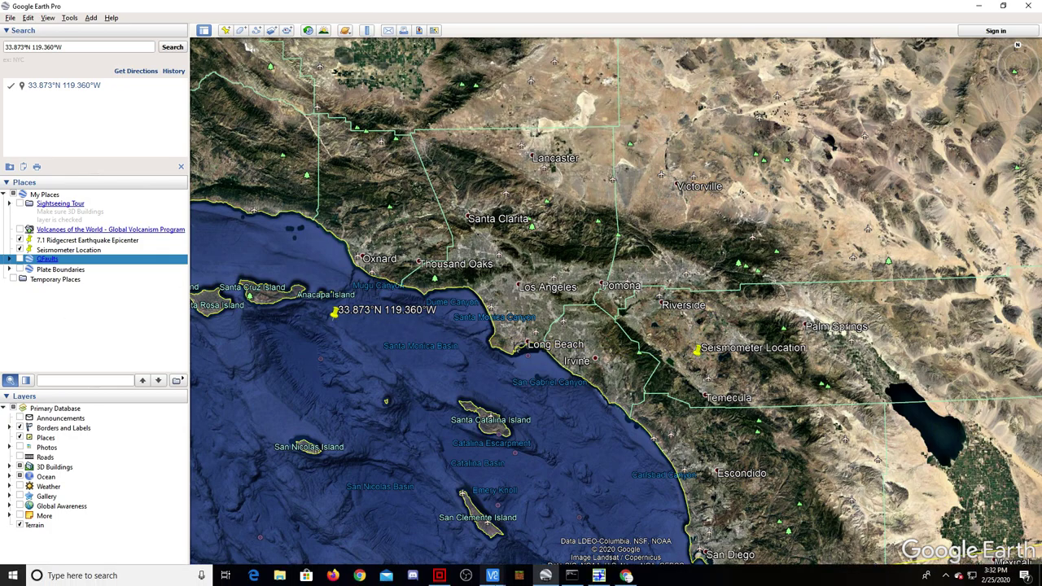
Switch to the seismometer's jAmaseis Stream View in VNC Viewer and jump to the current time.
mouse_move(493, 575)
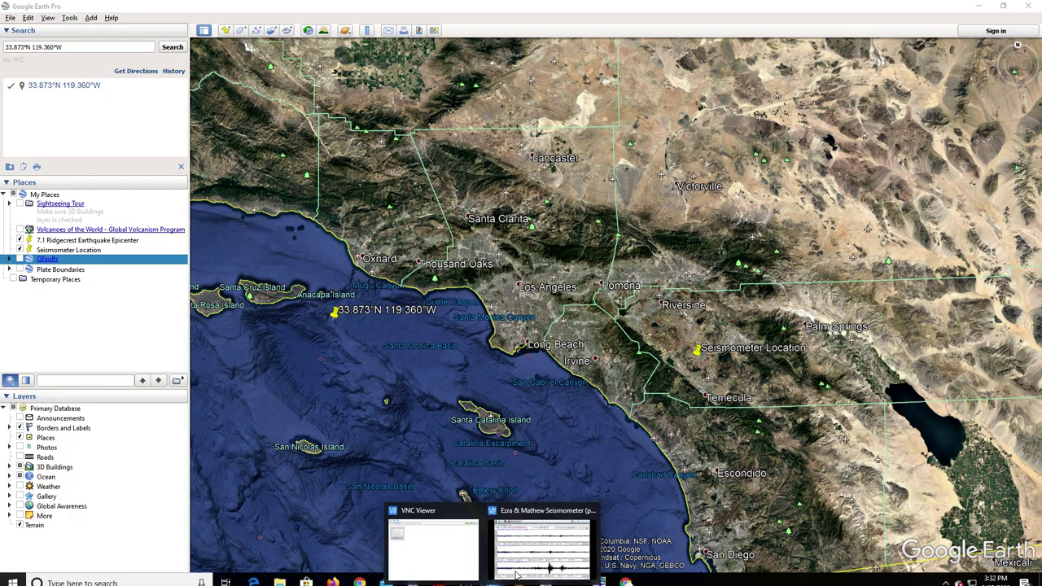
click(606, 545)
click(209, 88)
Step the three seismogram streams back in 30-minute intervals to 17:00 on Feb 25, 2020.
click(96, 86)
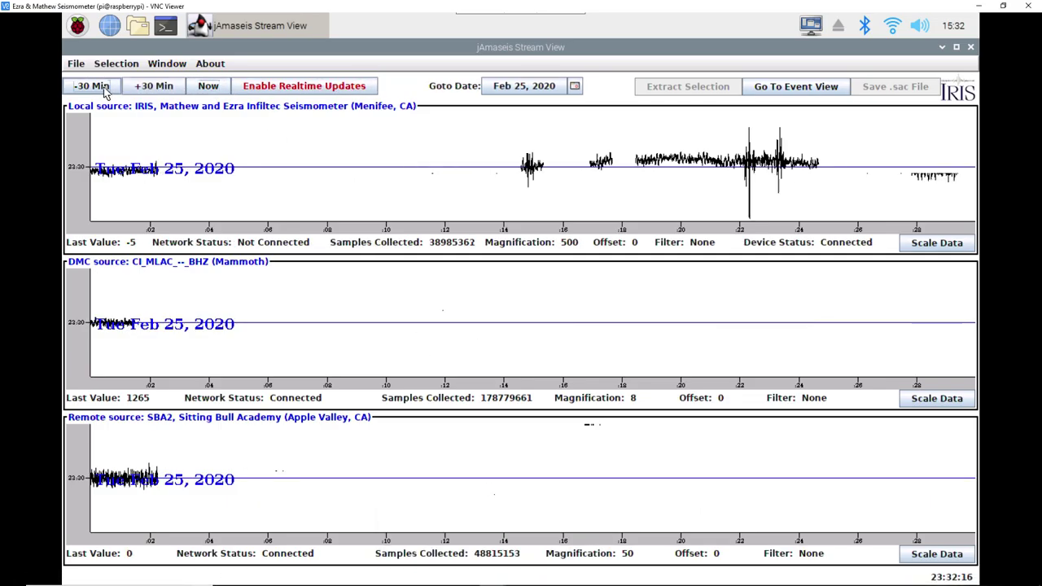
click(104, 92)
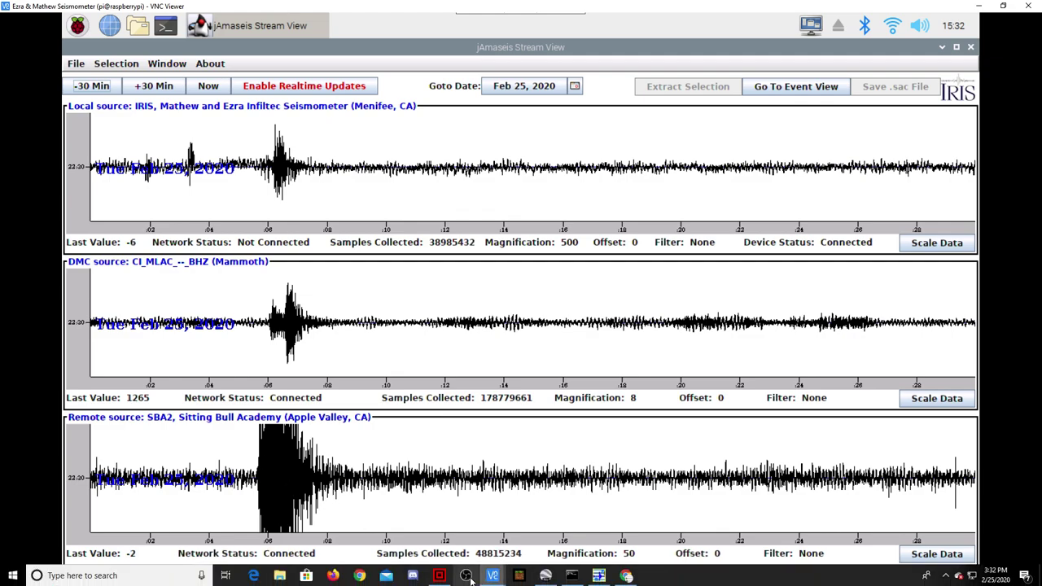
click(92, 86)
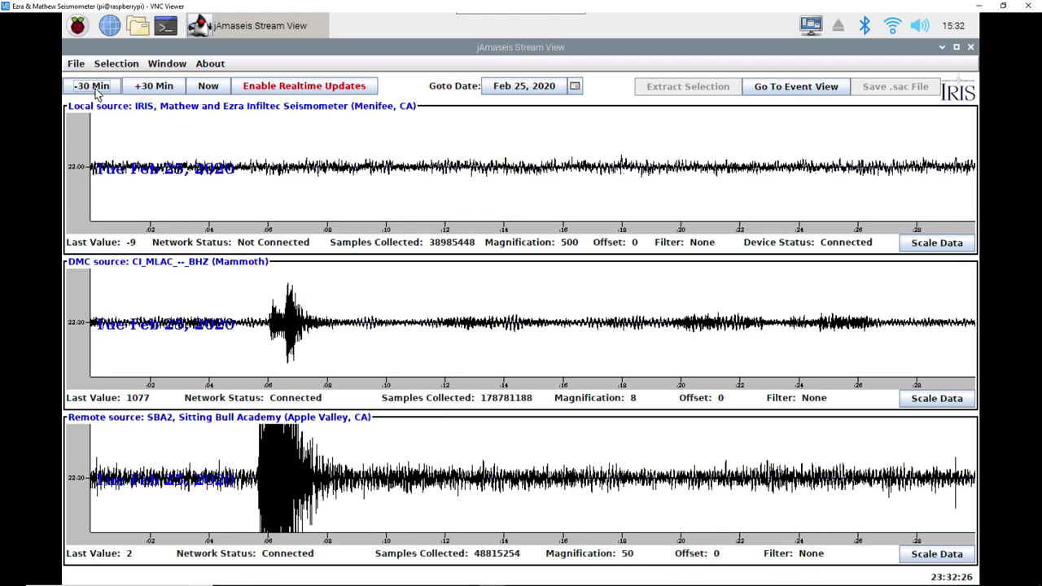
click(92, 86)
click(95, 93)
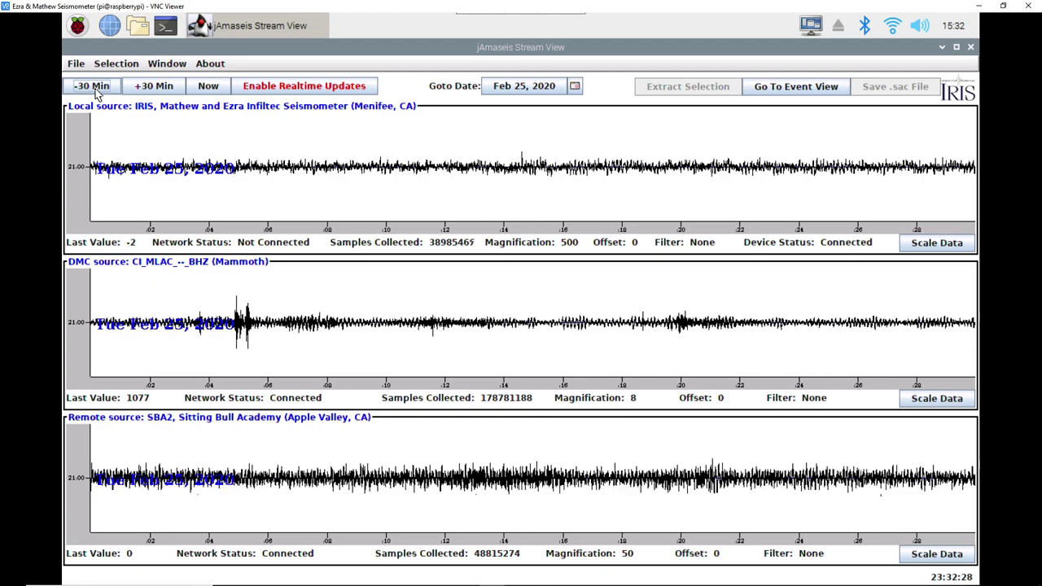
click(95, 93)
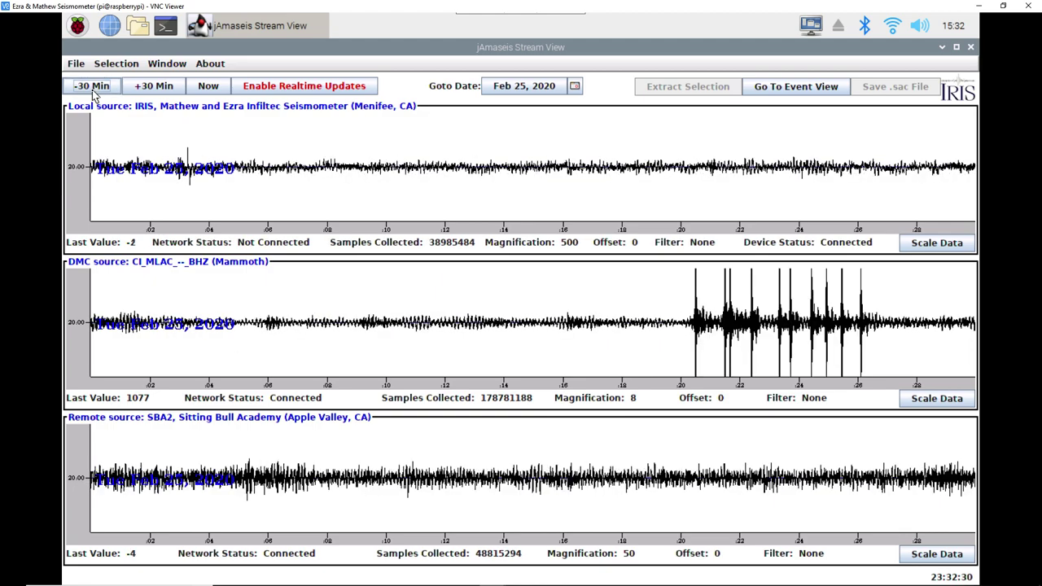
click(92, 85)
click(92, 91)
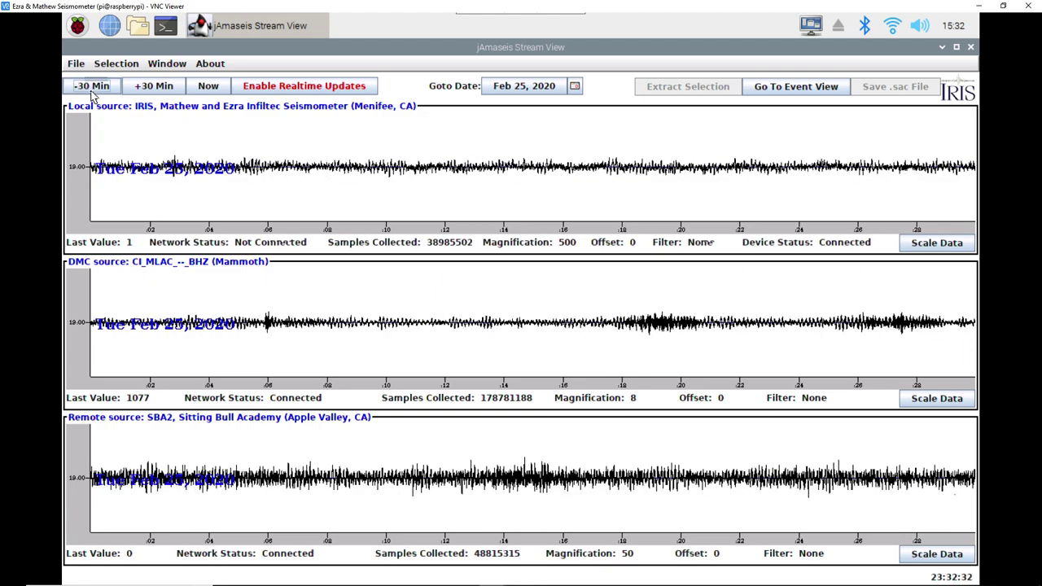
click(92, 89)
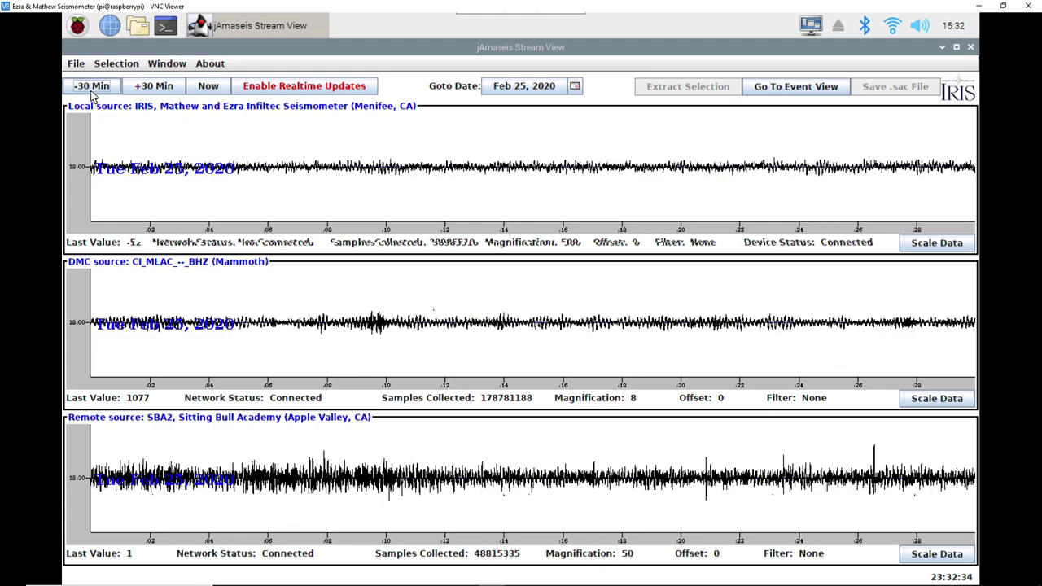
click(92, 90)
click(92, 89)
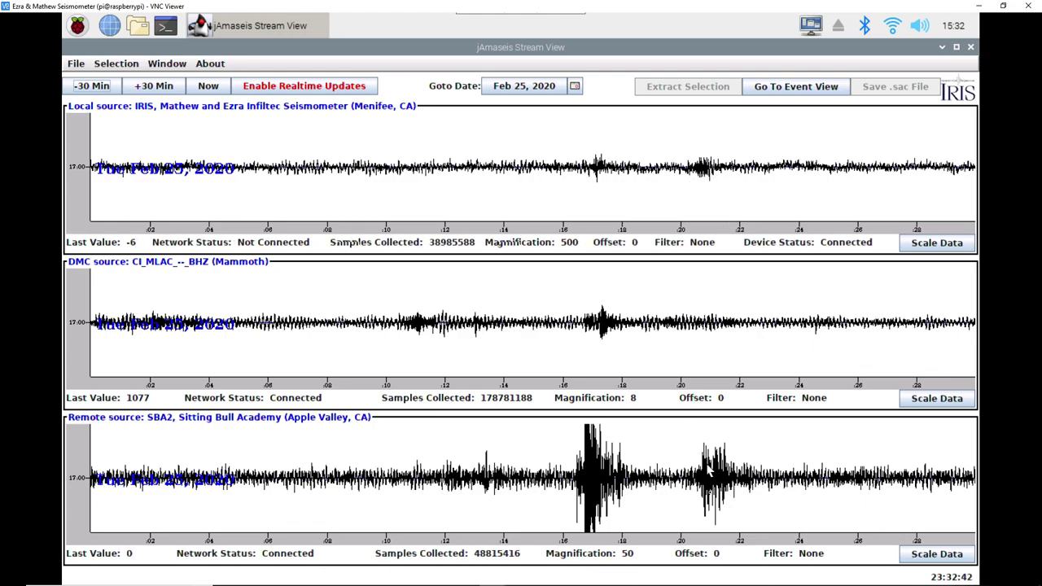
Check the RC052 EHZ helicorder in Swarm, then return to the jAmaseis Stream View.
mouse_move(546, 582)
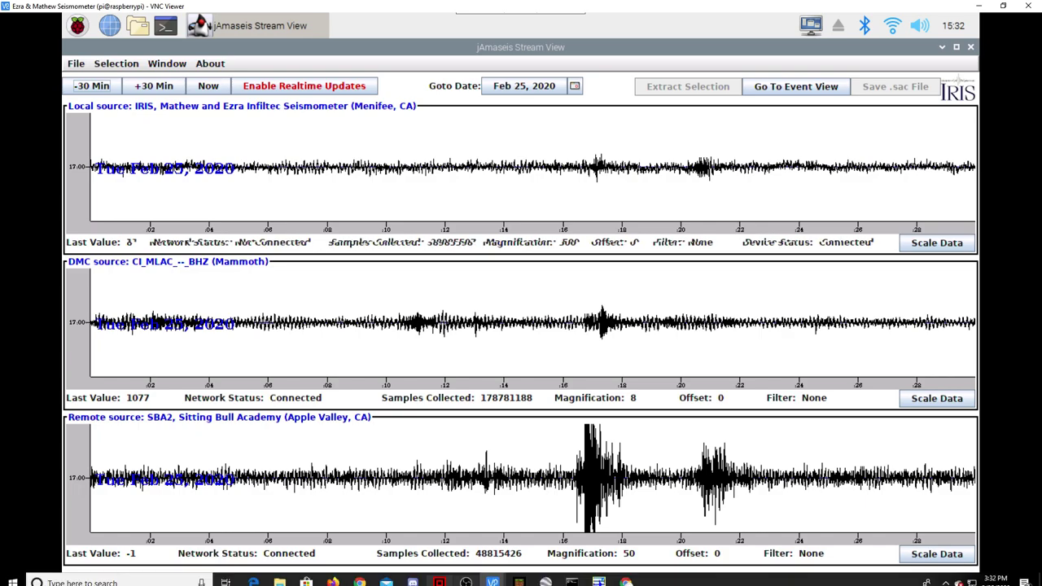
click(598, 576)
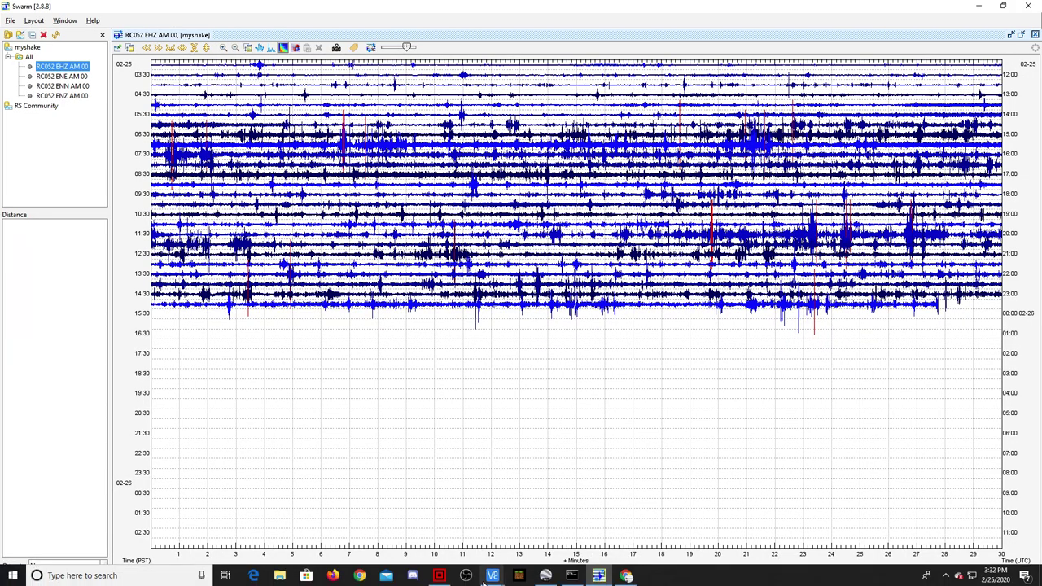
mouse_move(546, 576)
click(546, 544)
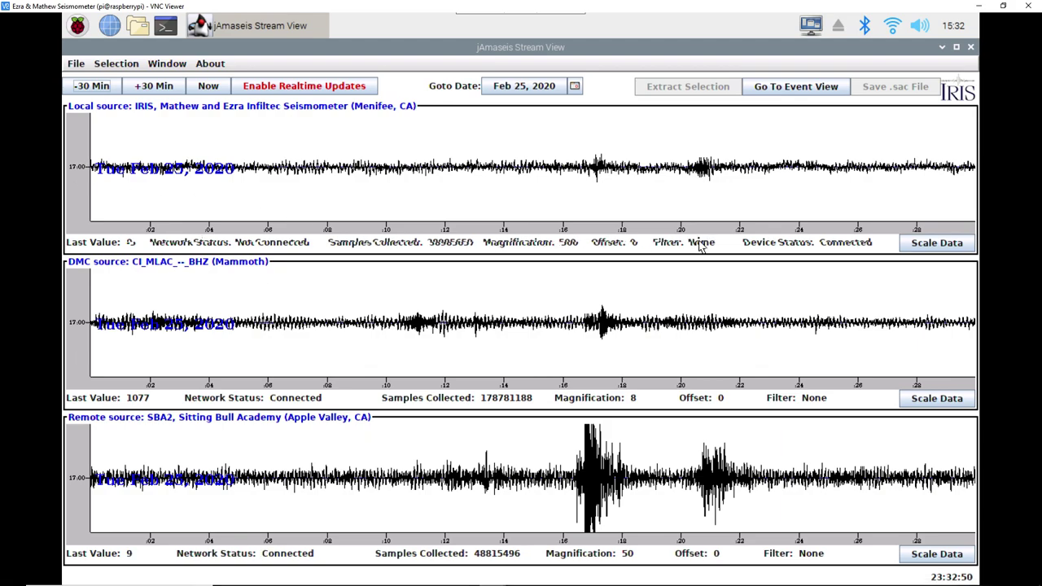
Switch to Swarm and open a close-up of the RC052 EHZ trace around 17:20:20 UTC, shown as a waveform.
click(601, 578)
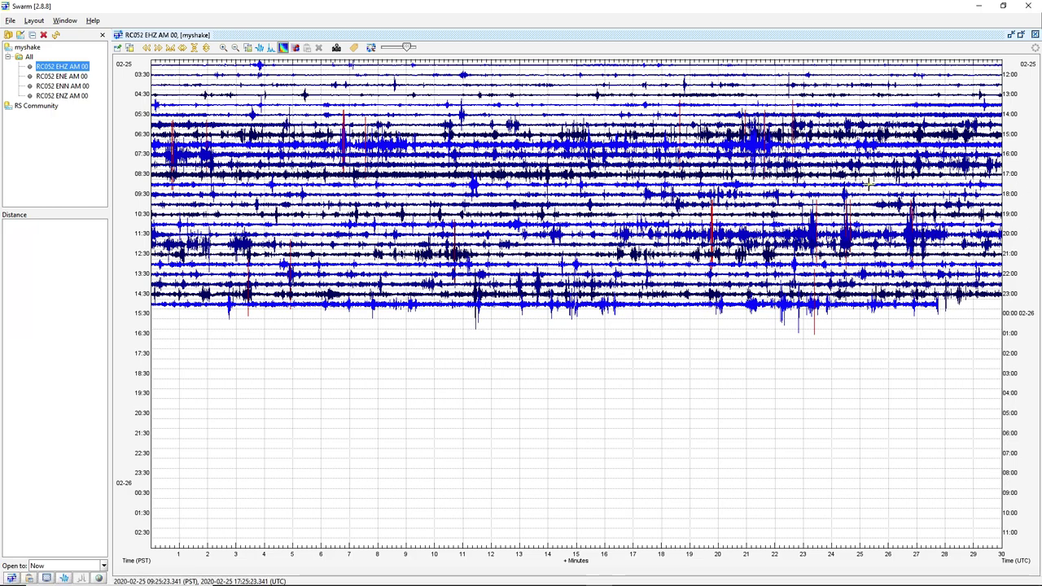
drag(851, 185, 727, 185)
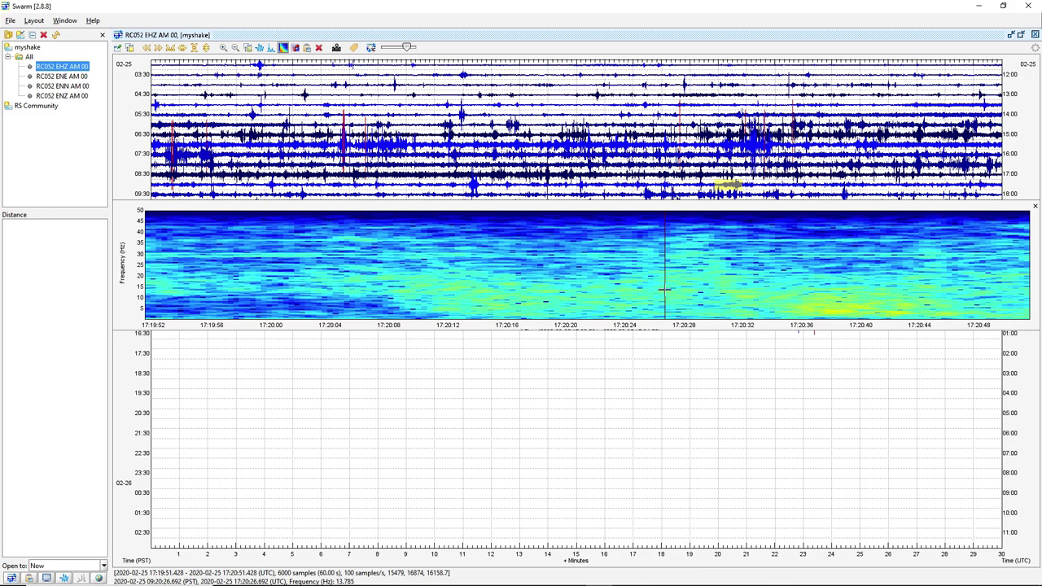
key(w)
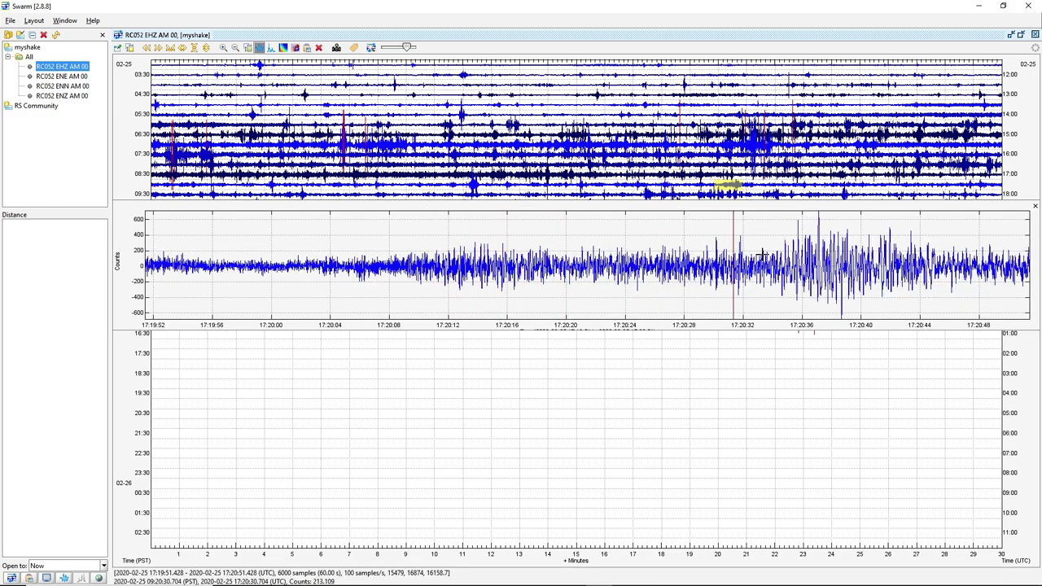
Shift the close-up to the 17:20:13–17:21:13 UTC window and view it as a spectrogram, then close it.
drag(732, 187, 738, 185)
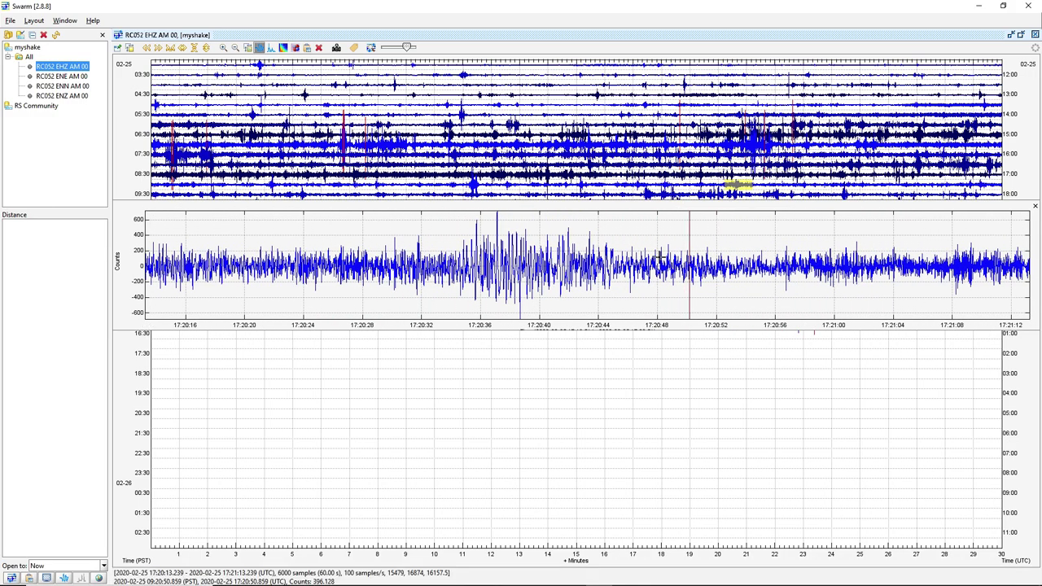
key(g)
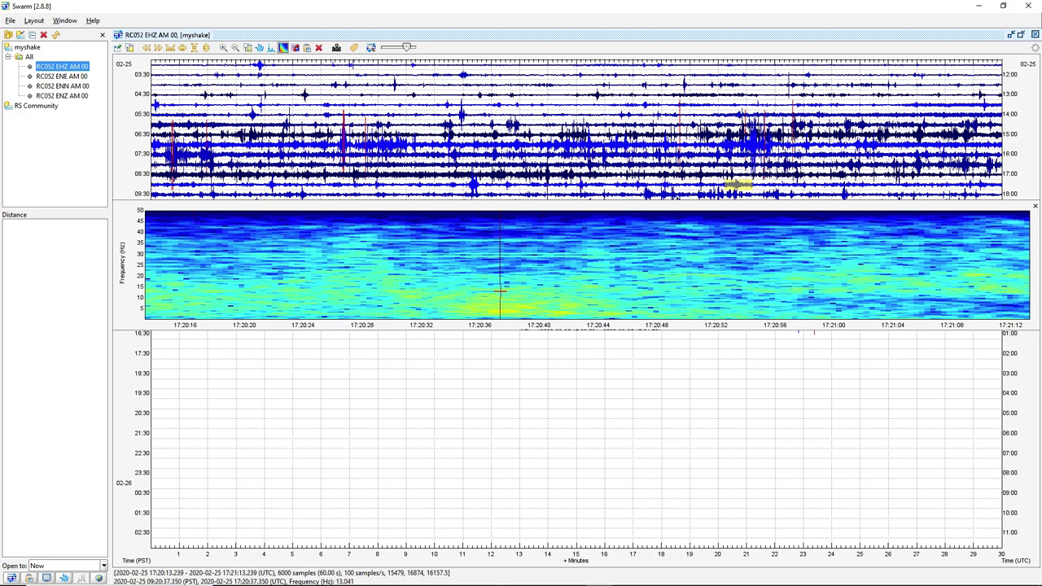
click(1034, 206)
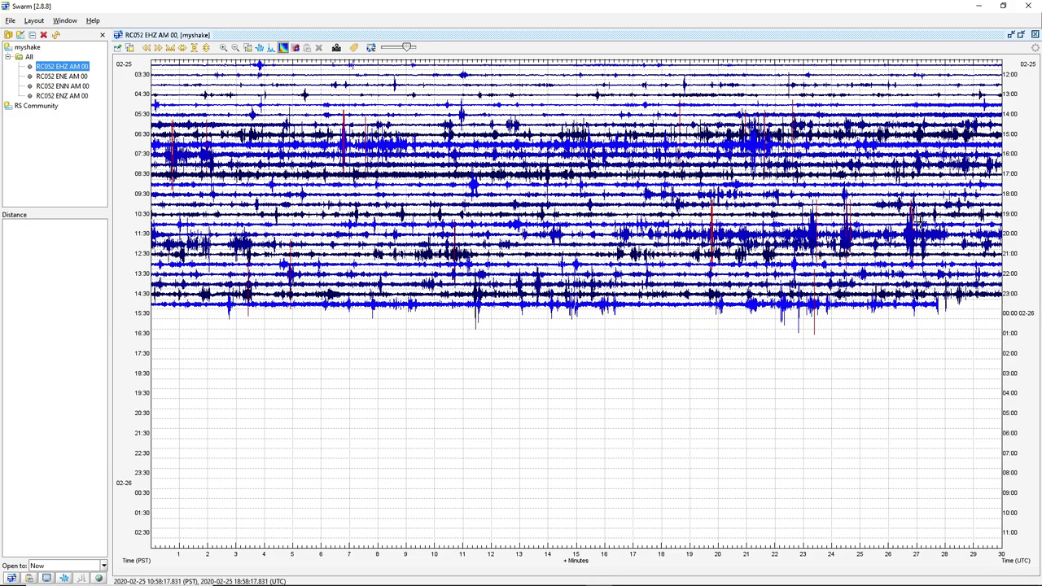
Switch to EQ3D, open the USGS event page for the magnitude 3.2 quake, and close the two extra browser tabs.
mouse_move(627, 583)
click(433, 579)
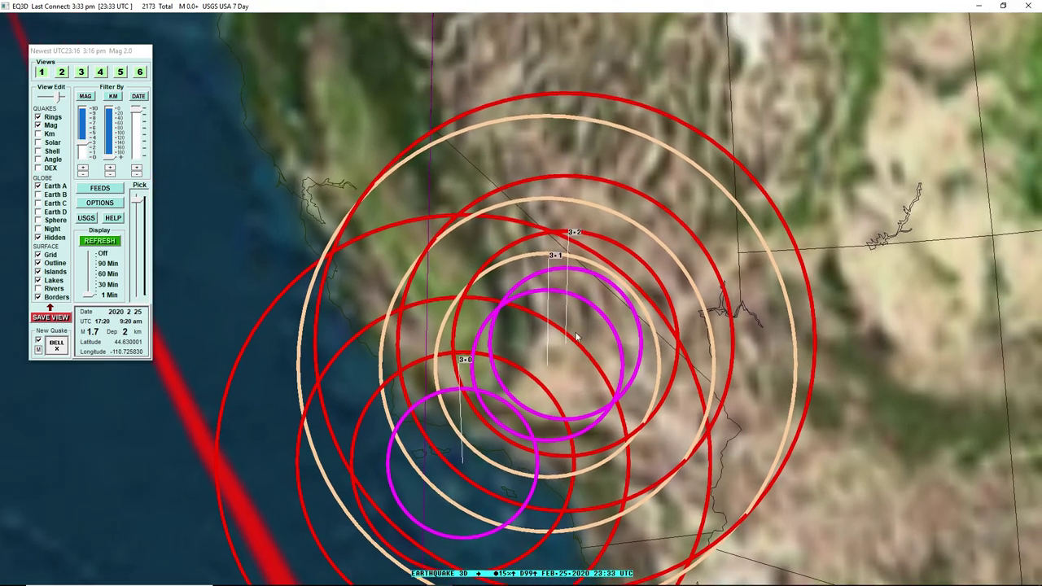
click(575, 234)
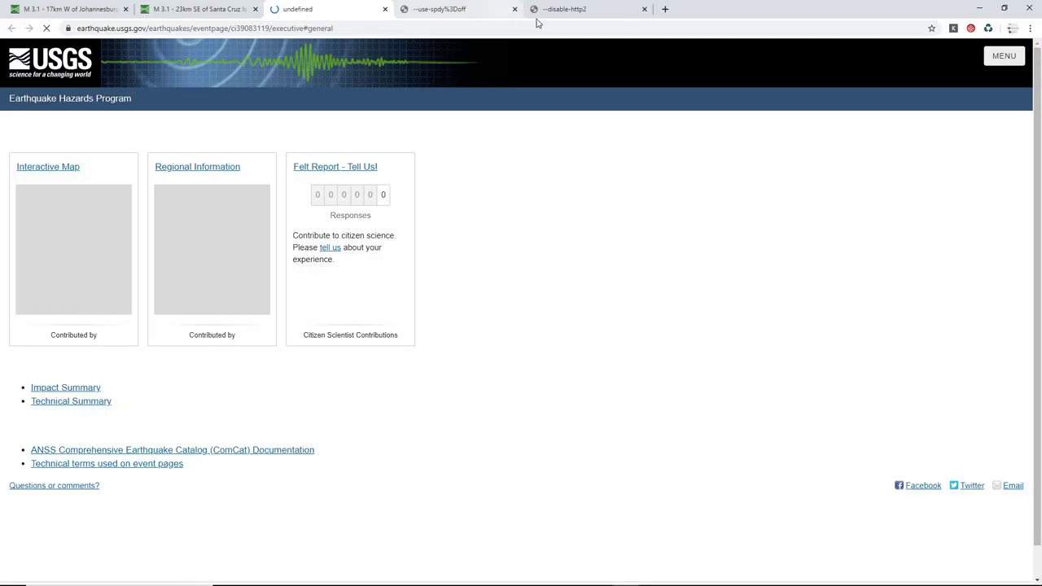
click(514, 9)
click(474, 9)
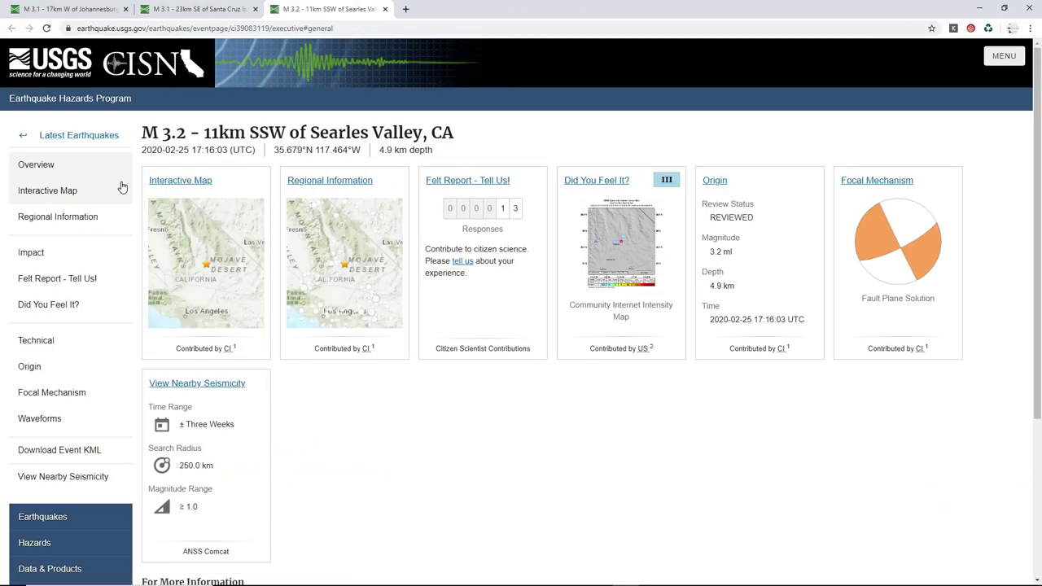
Highlight the Searles Valley event title, then copy the epicenter coordinates 35.679°N 117.464°W from the event page.
drag(143, 132, 463, 124)
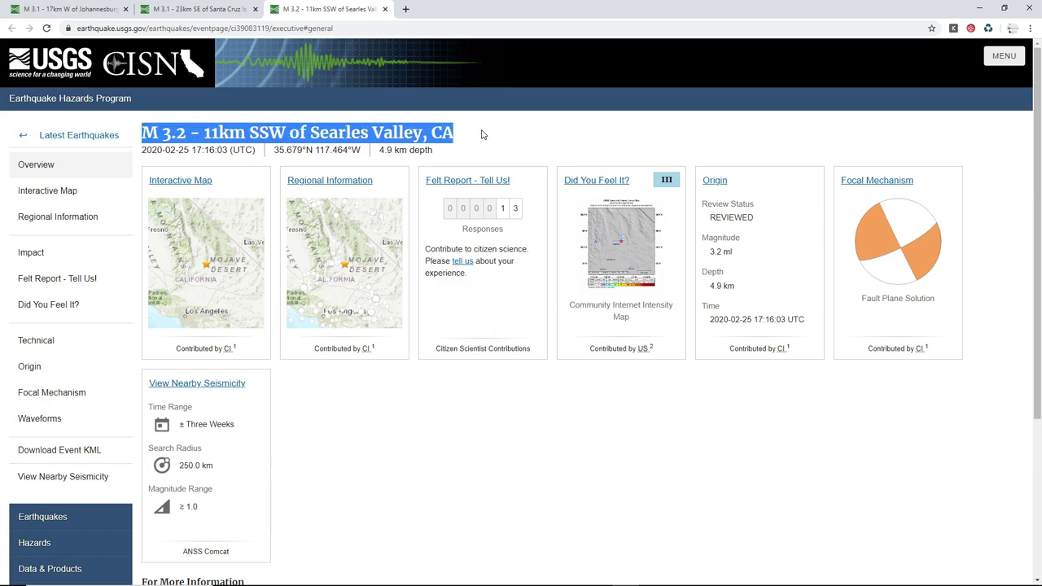
click(349, 155)
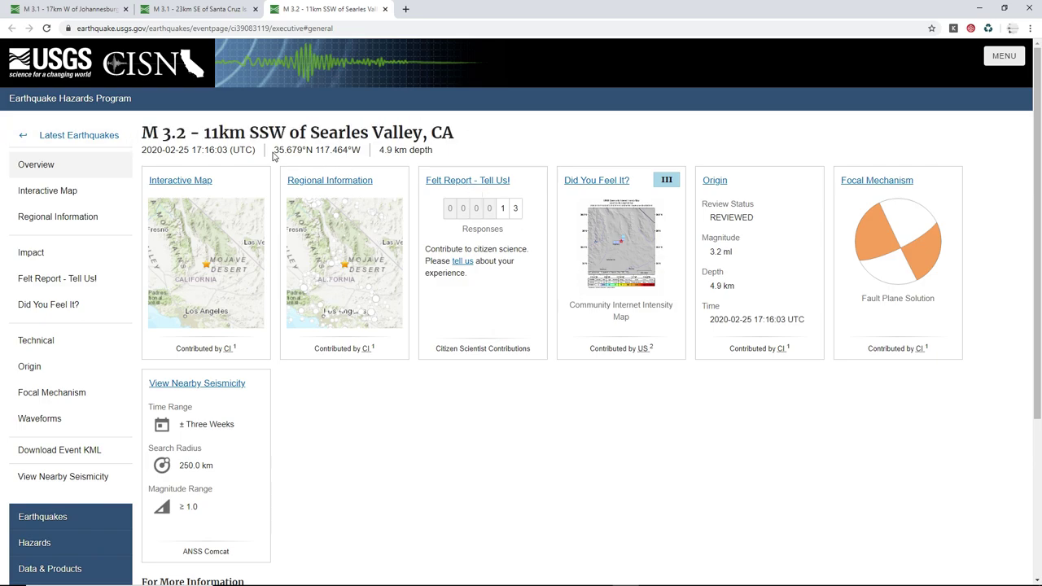
drag(320, 148, 360, 151)
right_click(343, 151)
click(371, 161)
click(500, 138)
Switch to Google Earth Pro and search for the copied coordinates 35.679°N 117.464°W in place of the previous ones.
click(545, 574)
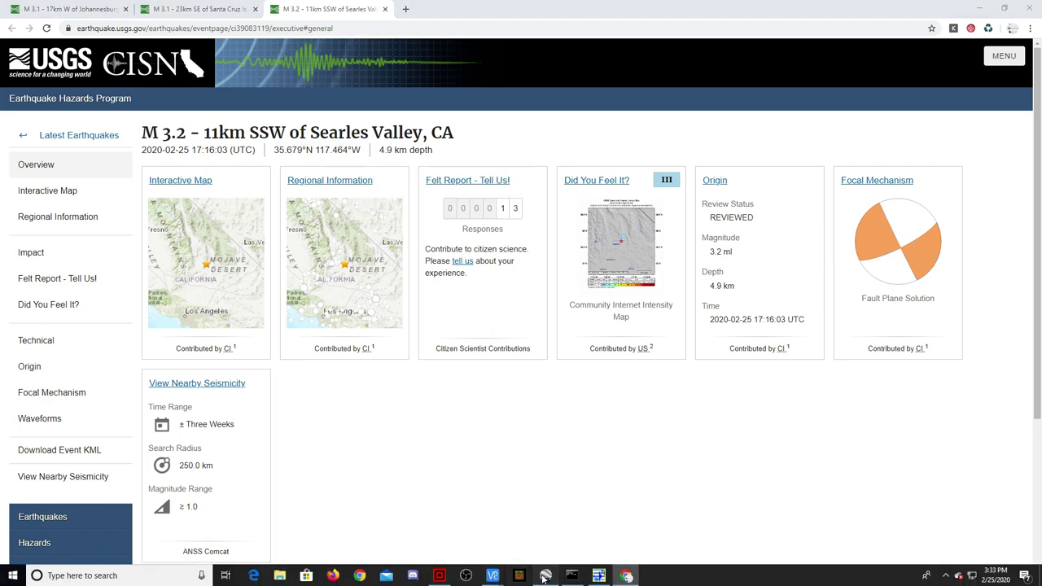
drag(75, 45, 3, 51)
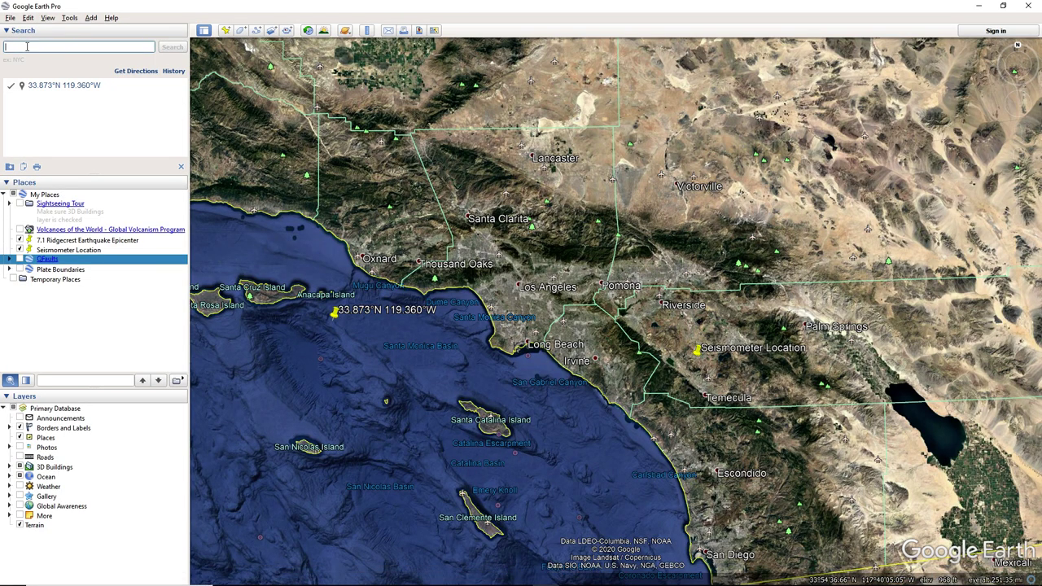
right_click(30, 47)
click(164, 89)
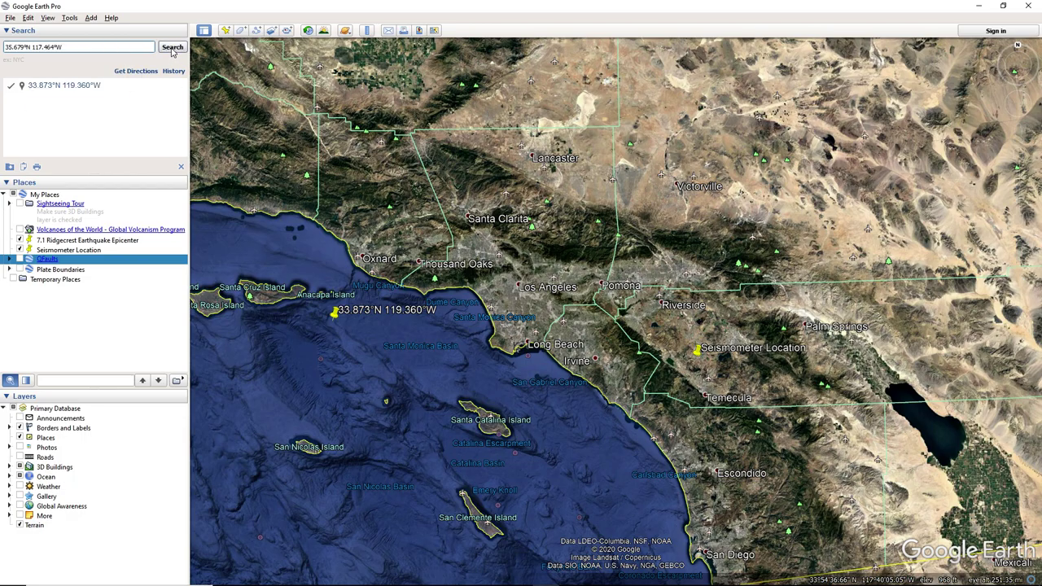
click(171, 47)
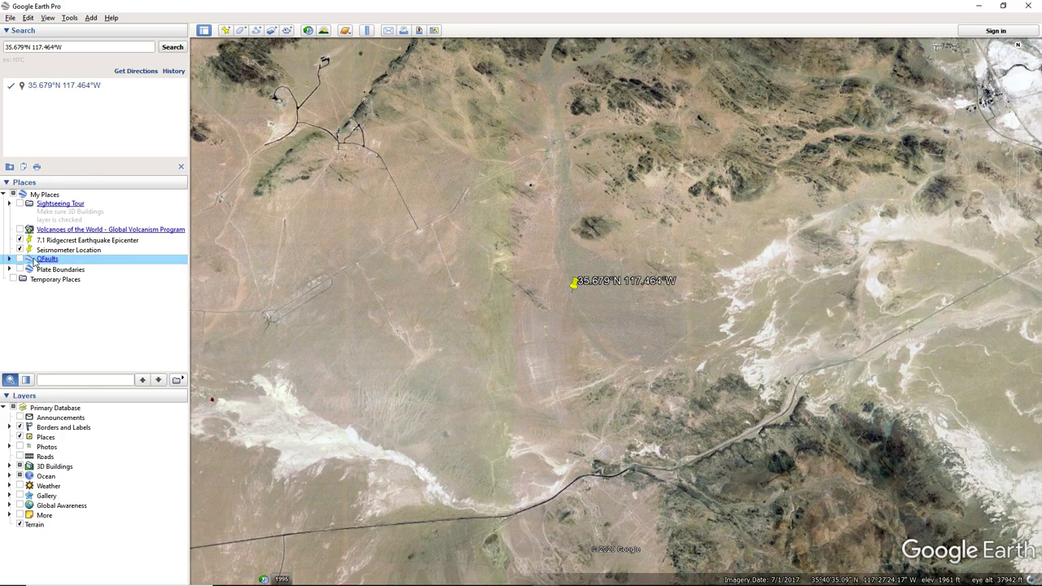
Show the QFaults overlay around the epicenter and check the details of the nearby fault to its northwest, closing the information balloon.
drag(541, 312, 649, 368)
scroll(437, 311, down, 3)
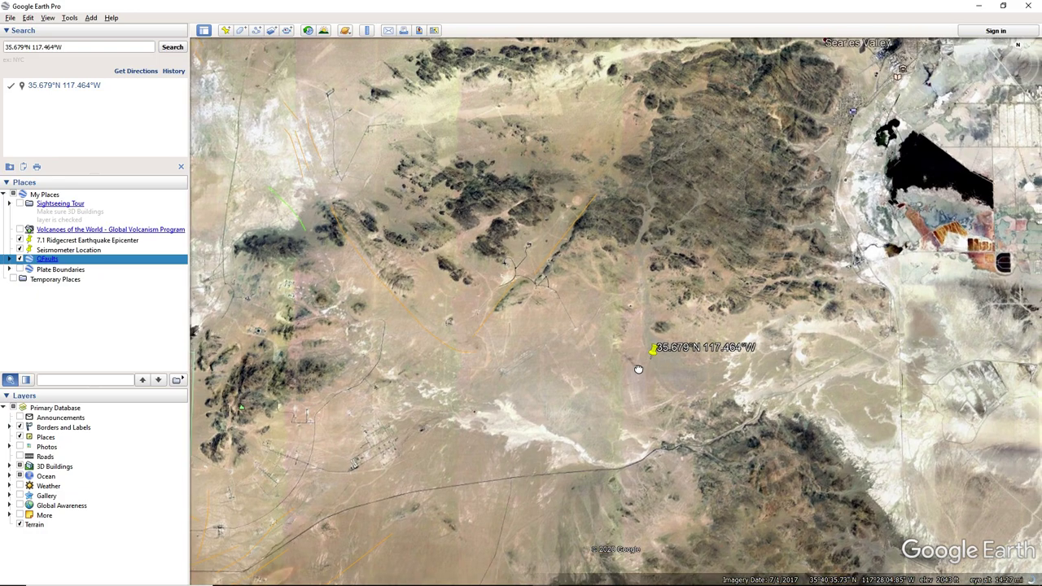
click(551, 258)
drag(408, 284, 466, 284)
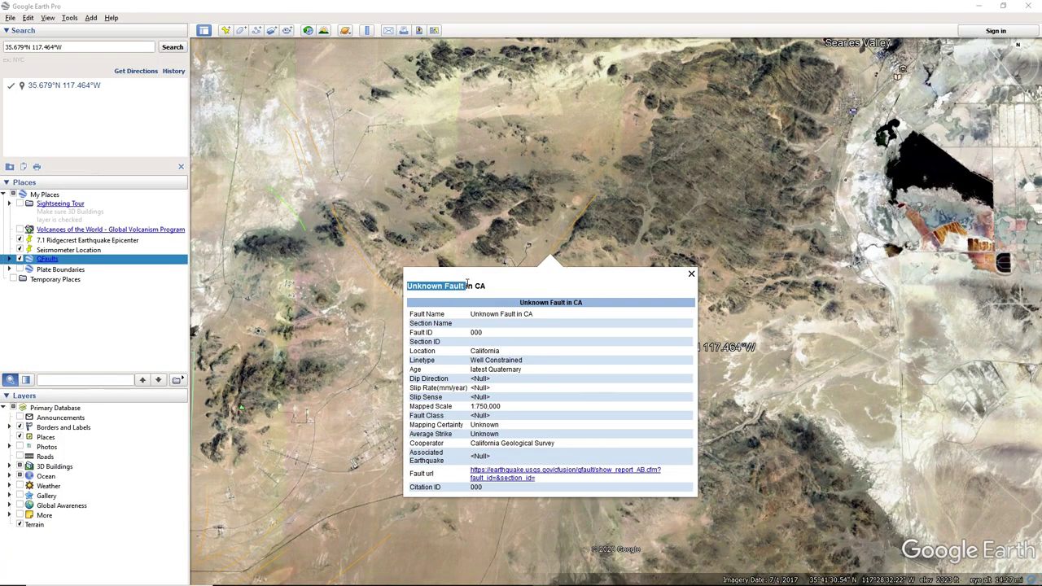
click(691, 274)
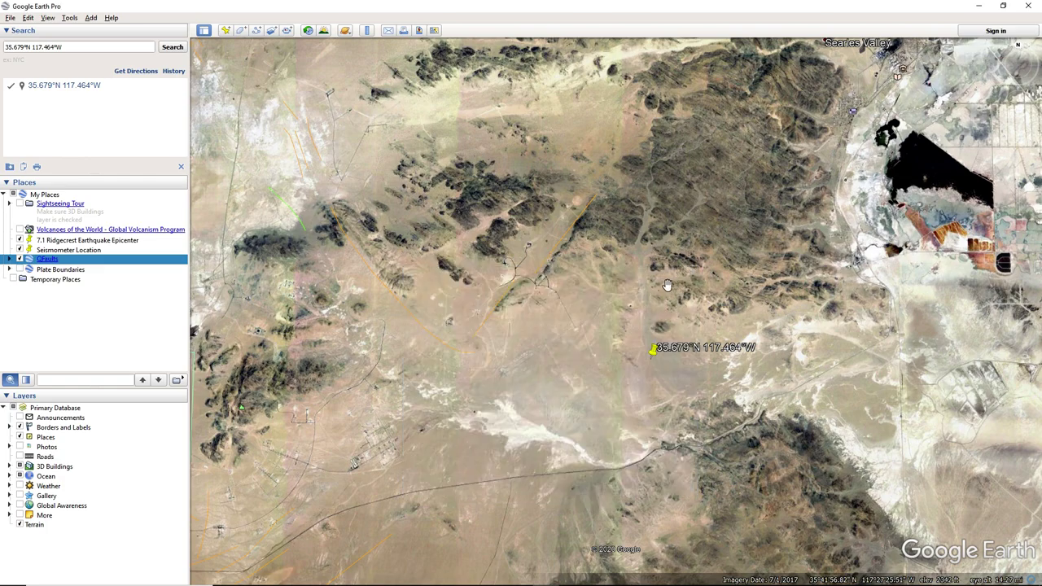
Open the Ruler for a line measurement in miles and hide the QFaults overlay, clearing the stray line.
click(366, 31)
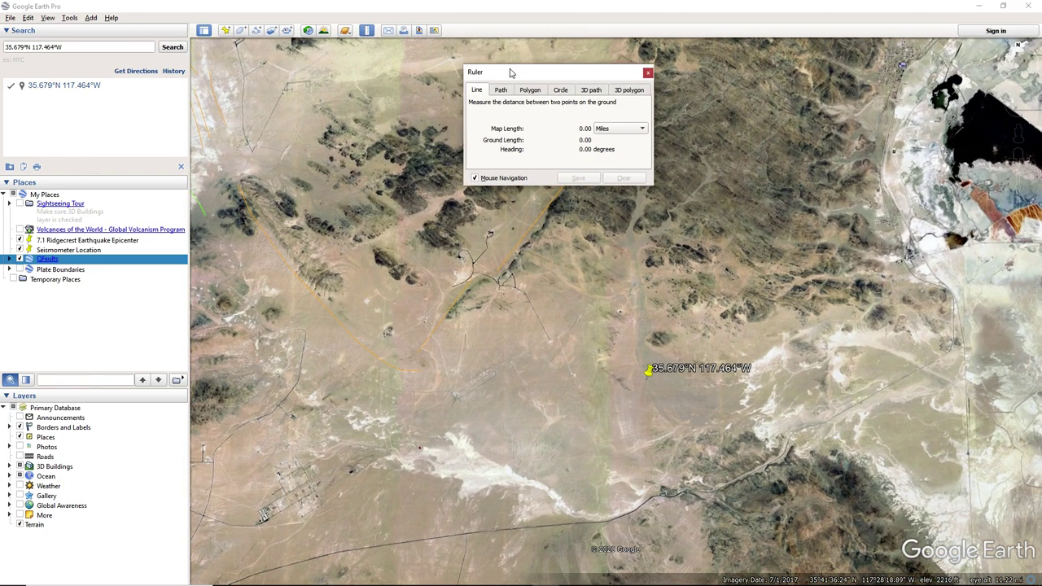
drag(514, 70, 887, 102)
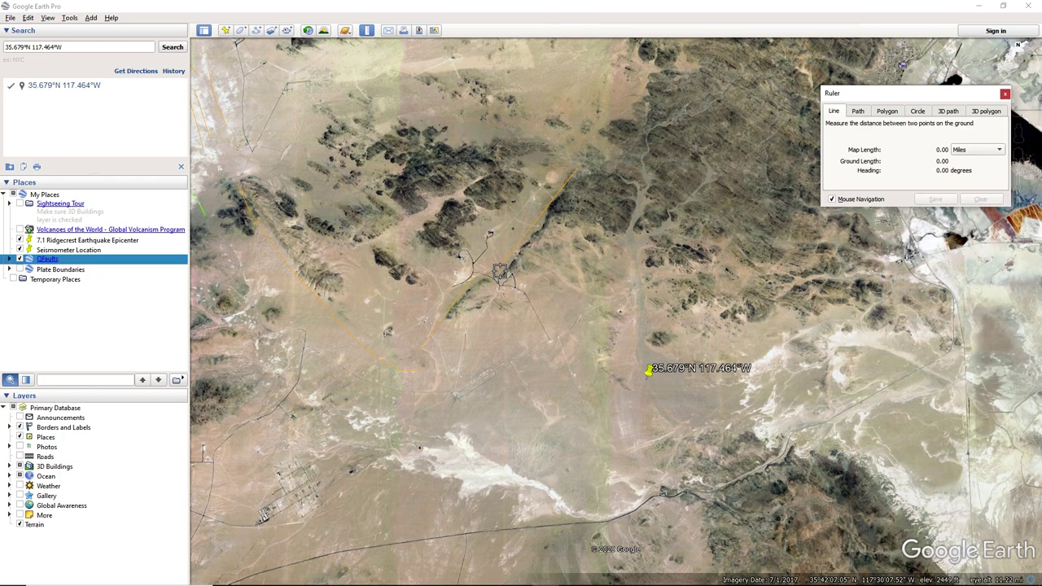
click(501, 273)
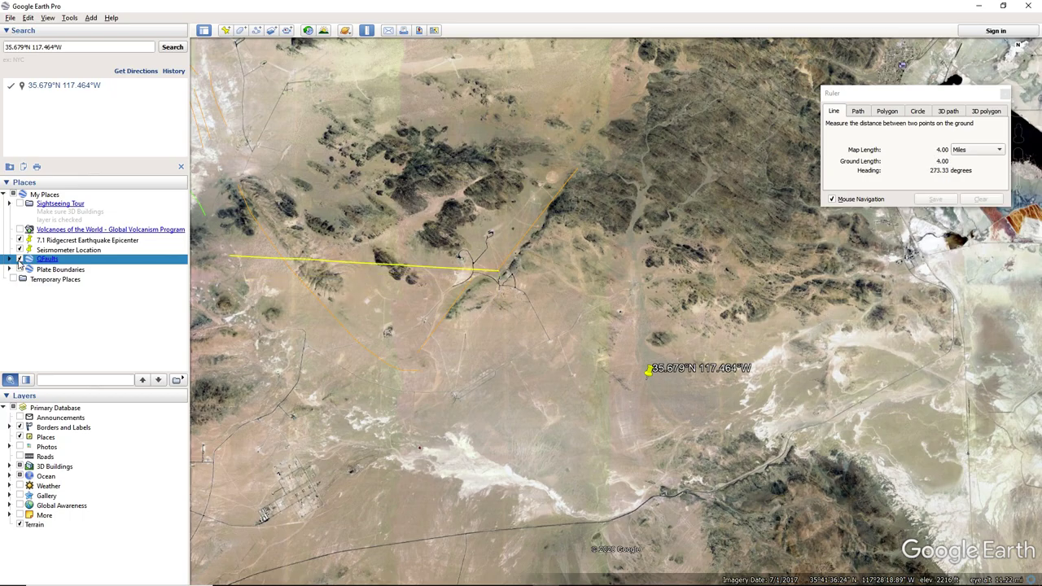
scroll(523, 320, down, 4)
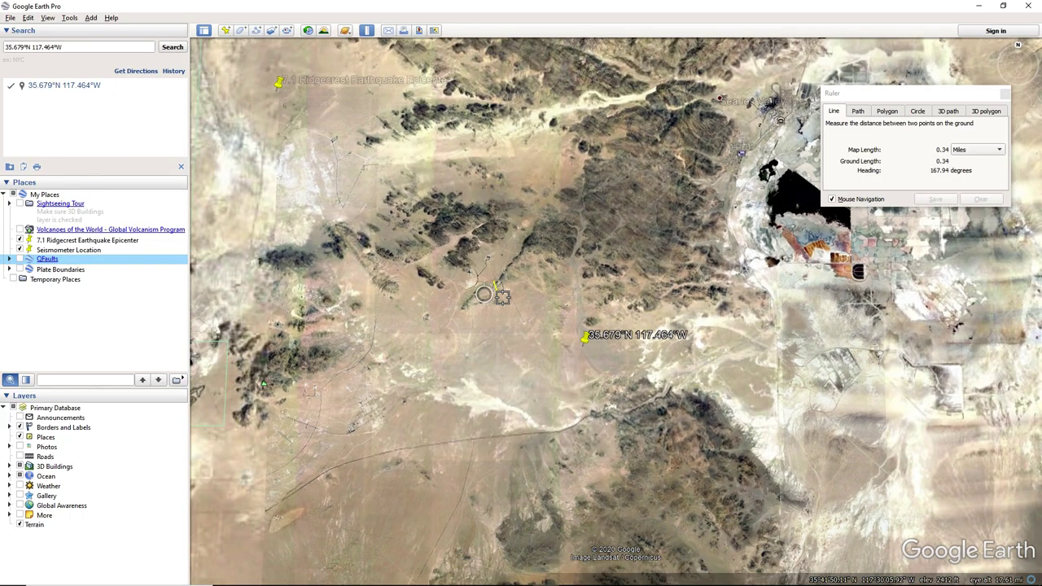
click(546, 296)
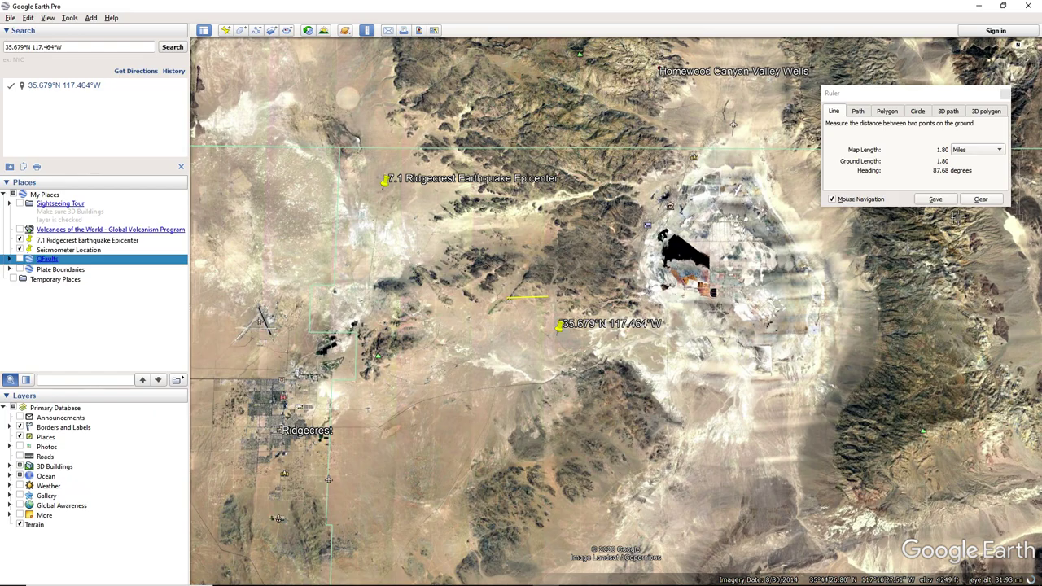
click(980, 199)
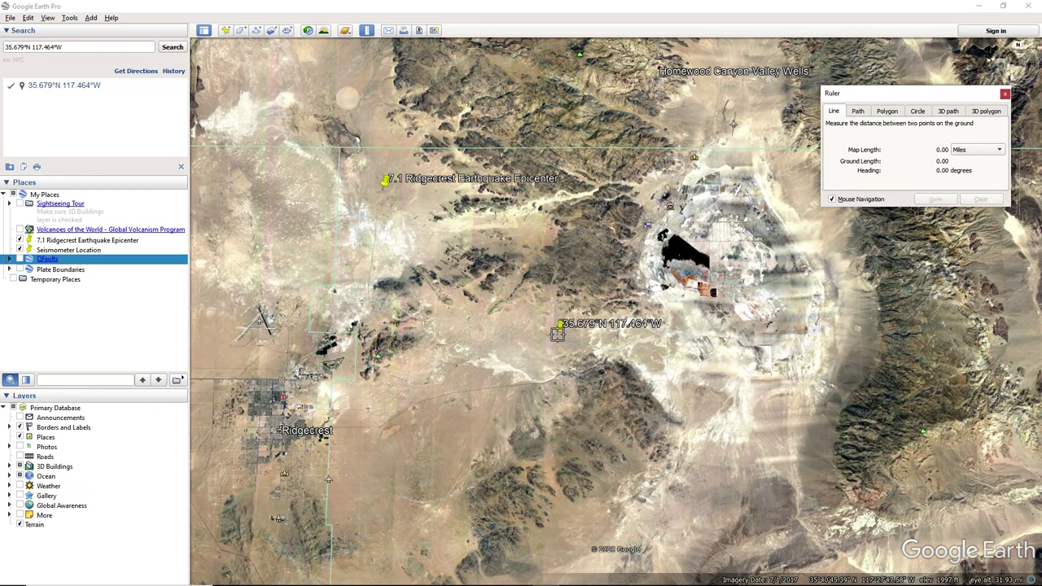
Measure the straight-line distance from the 35.679°N 117.464°W epicenter to the Seismometer Location placemark, then clear the line and close the Ruler.
click(557, 334)
drag(563, 432, 605, 296)
scroll(582, 345, down, 3)
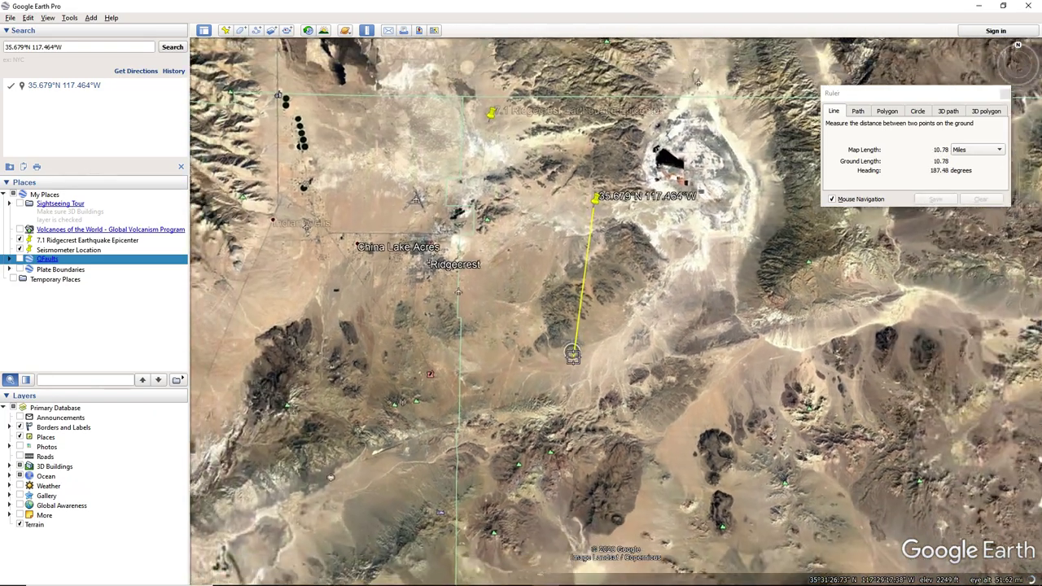
scroll(572, 352, down, 3)
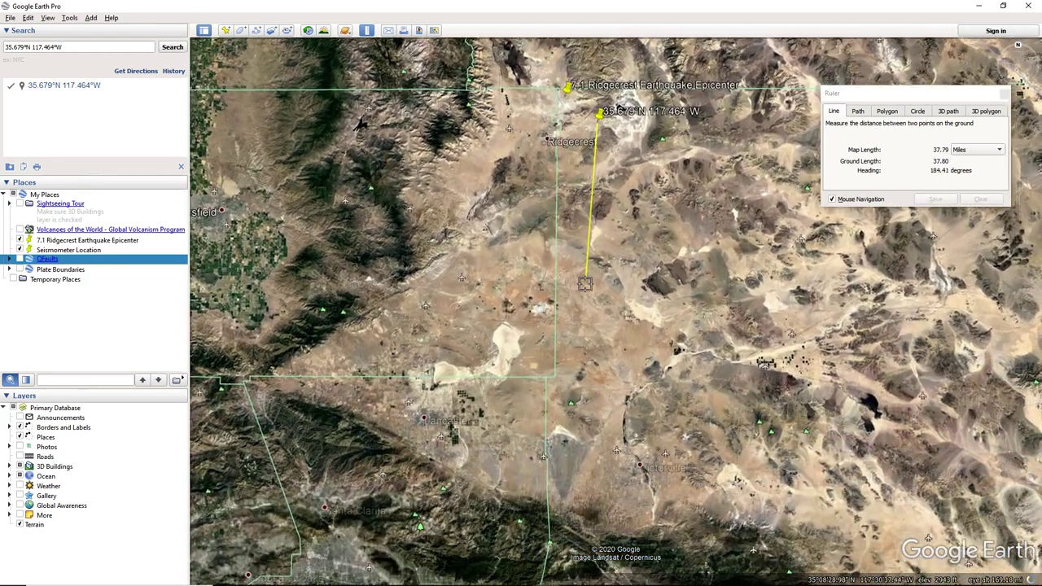
drag(540, 513, 549, 395)
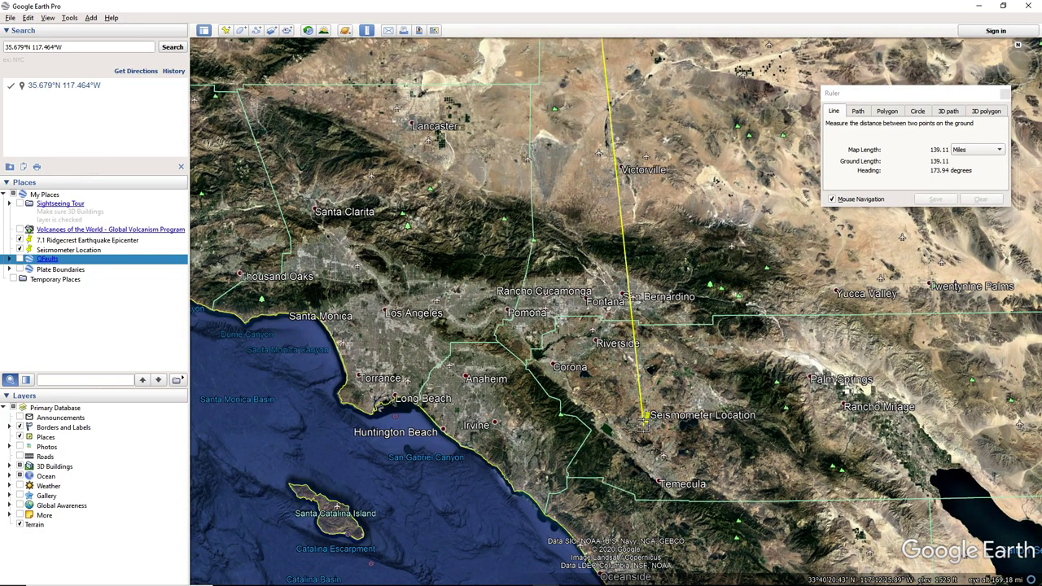
click(657, 426)
scroll(658, 426, down, 3)
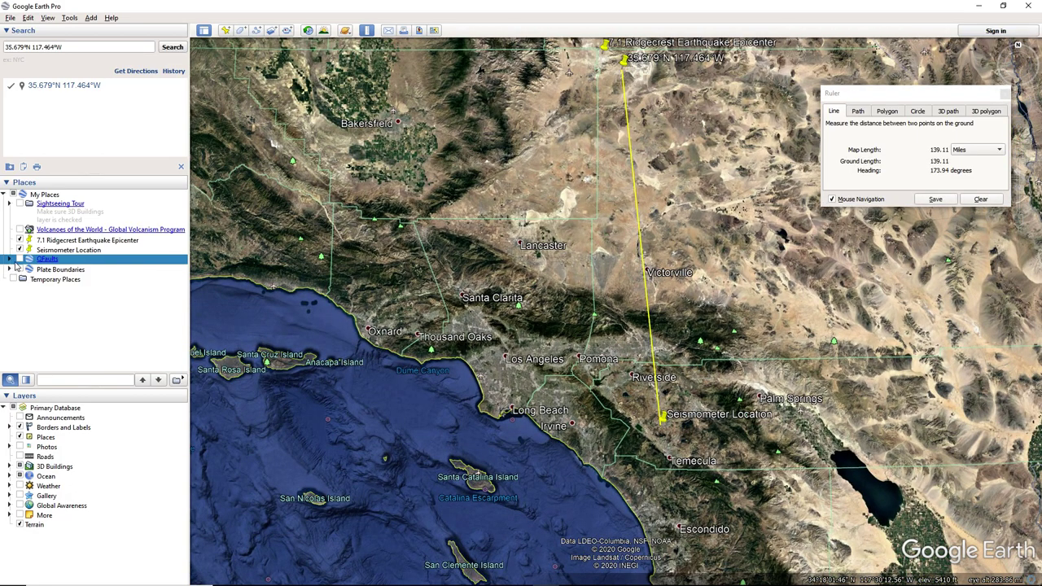
click(980, 198)
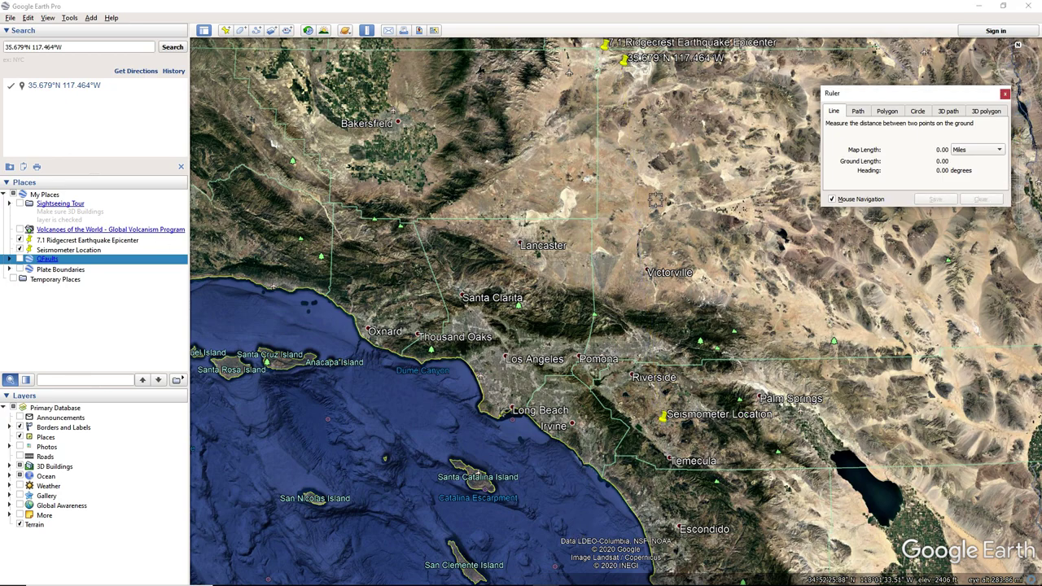
click(366, 30)
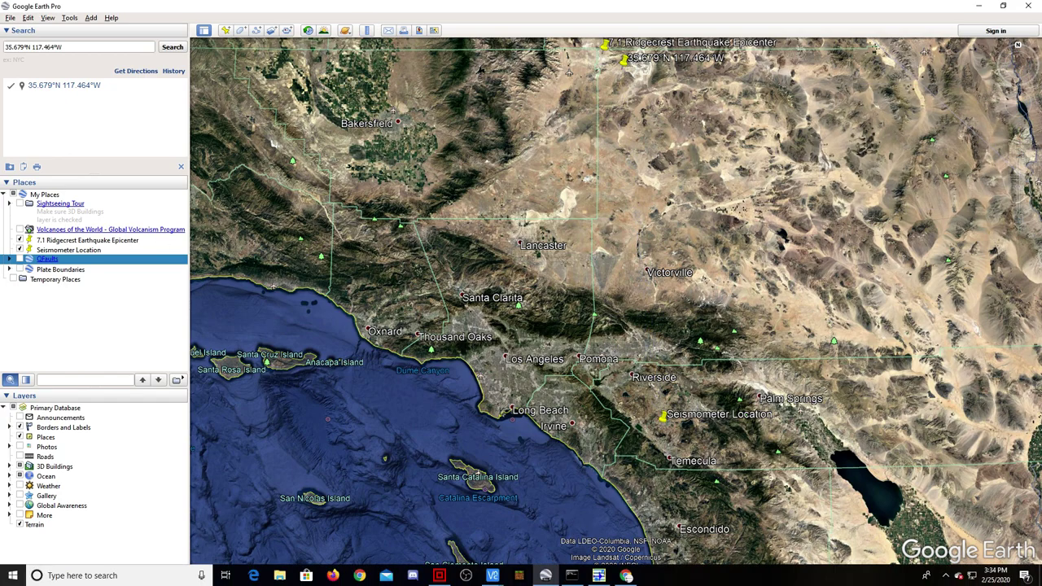
Switch to Swarm and open a close-up of the RC052 EHZ trace for about 17:16:25–17:17:25 UTC, shown as a waveform.
click(598, 576)
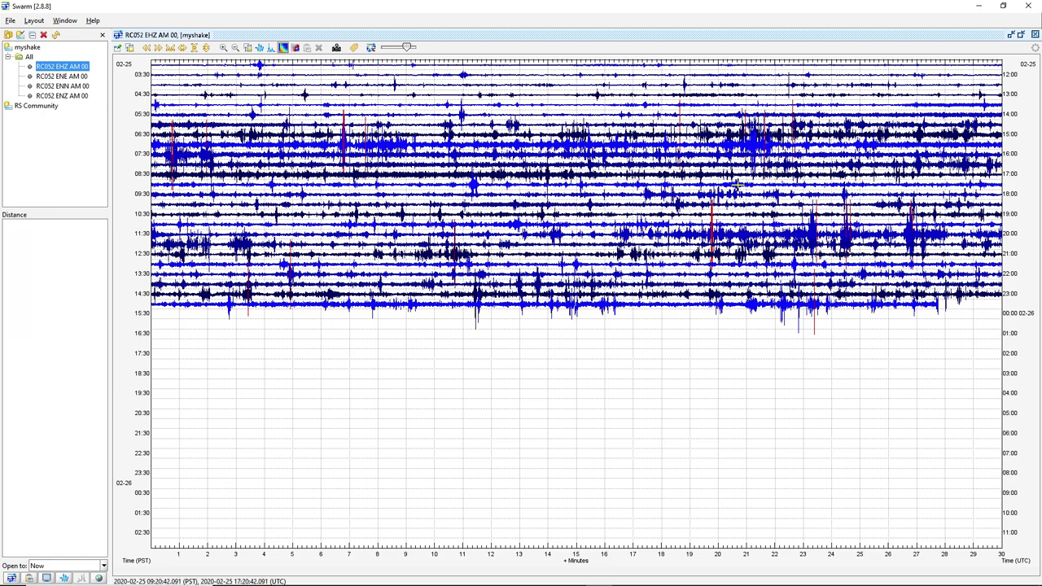
drag(737, 185, 636, 184)
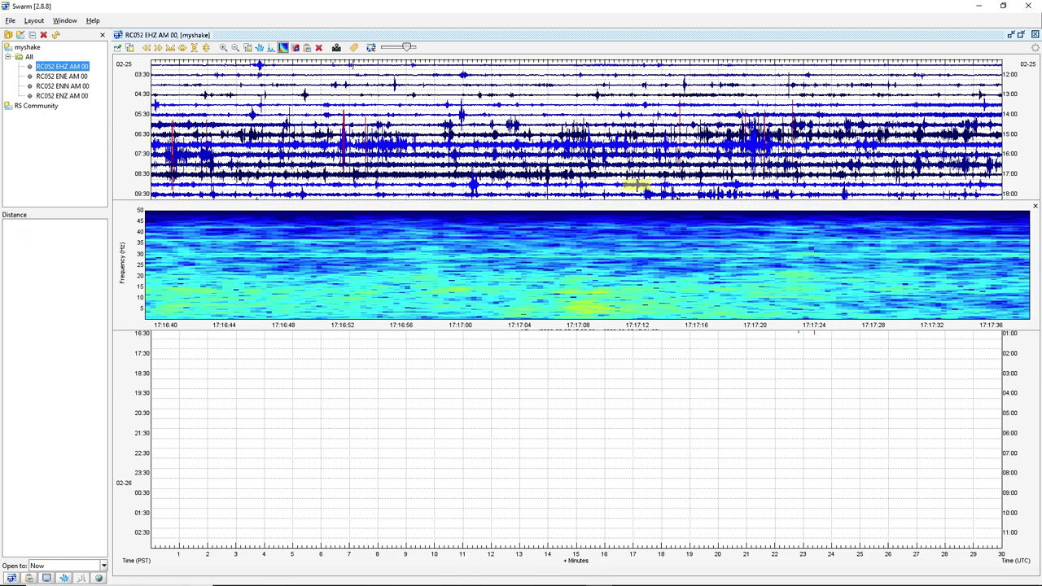
right_click(590, 243)
right_click(590, 243)
click(632, 184)
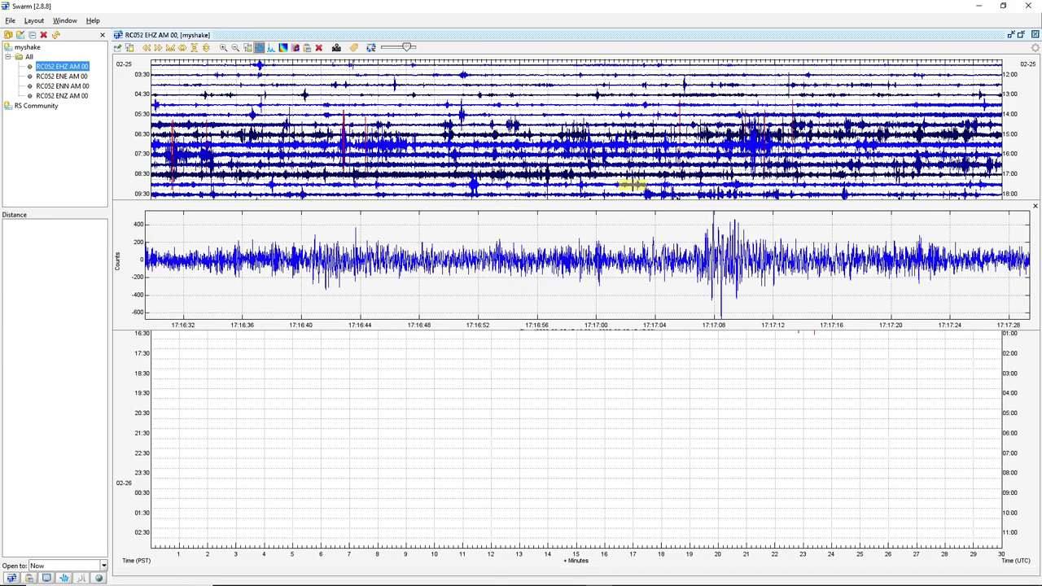
click(629, 185)
click(630, 186)
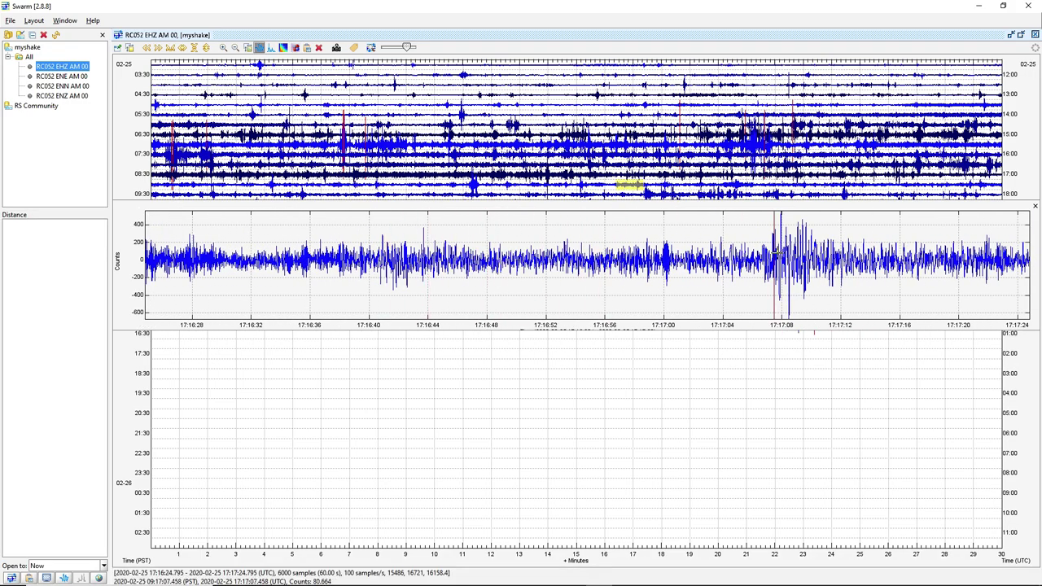
View the close-up as a spectrogram and close it, then return to the jAmaseis Stream View in VNC Viewer.
key(s)
key(g)
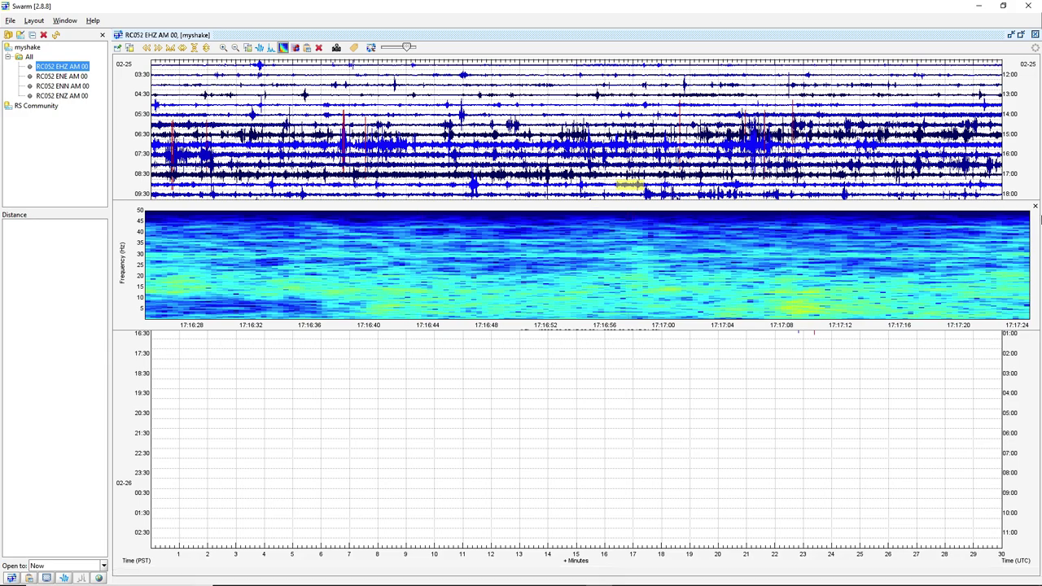
click(1034, 206)
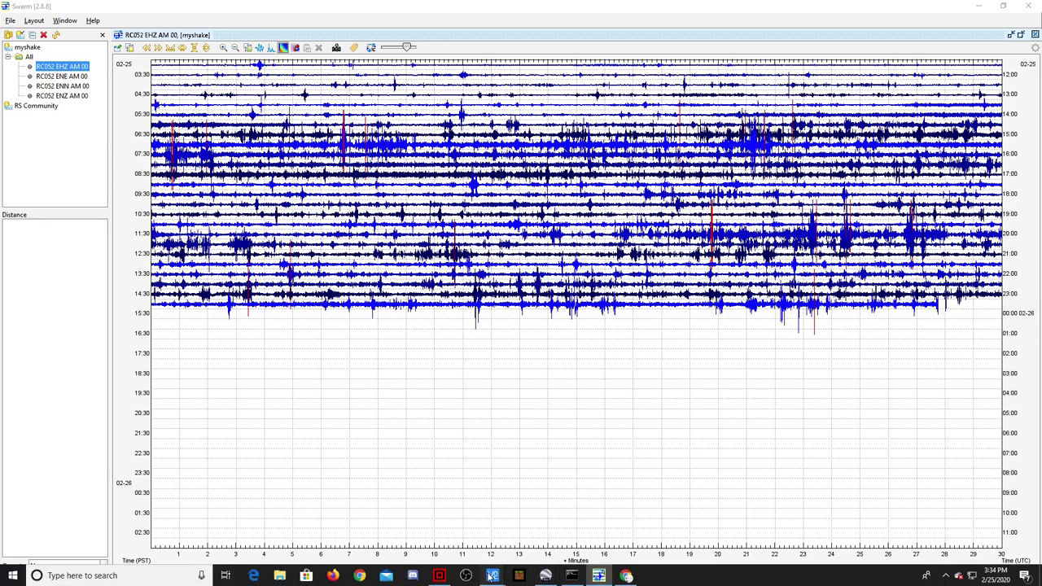
mouse_move(489, 576)
click(541, 524)
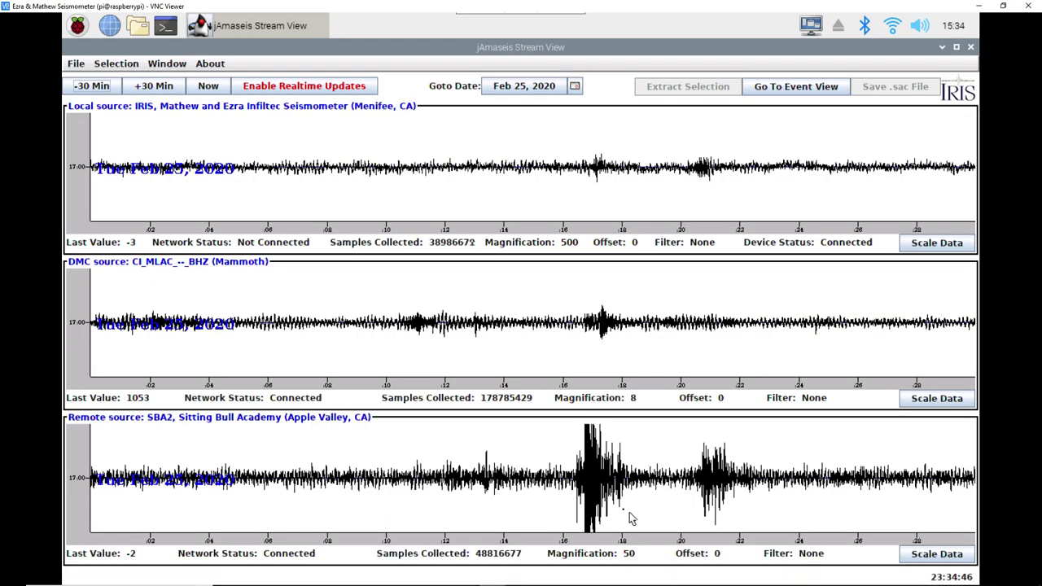